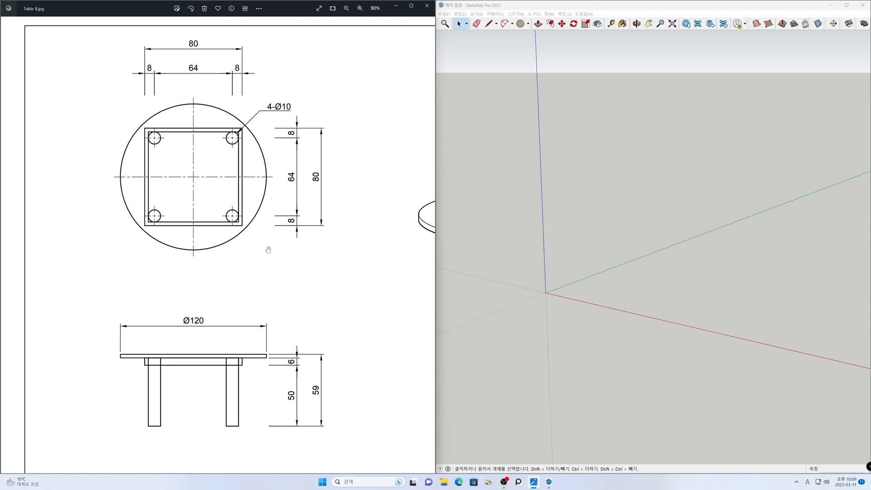
# - Set the camera to a top view with parallel projection and place the SketchUp window beside the reference drawing
pyautogui.scroll(2, 253, 240)
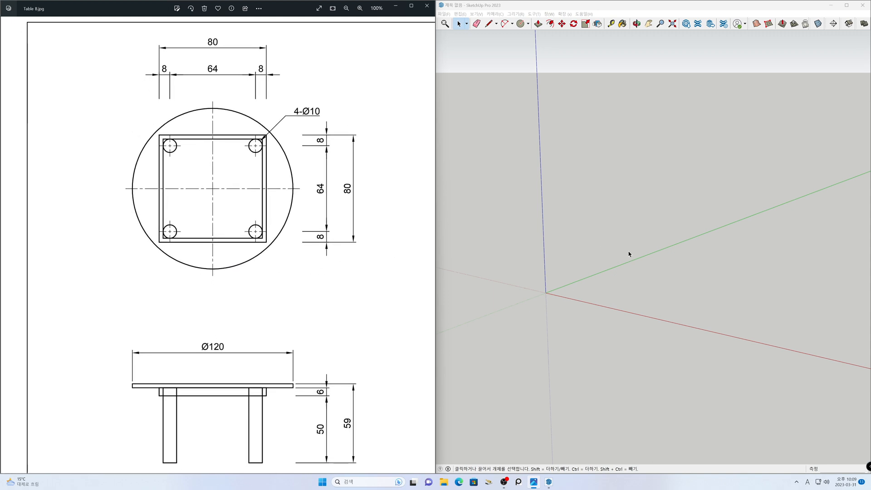
pyautogui.click(847, 6)
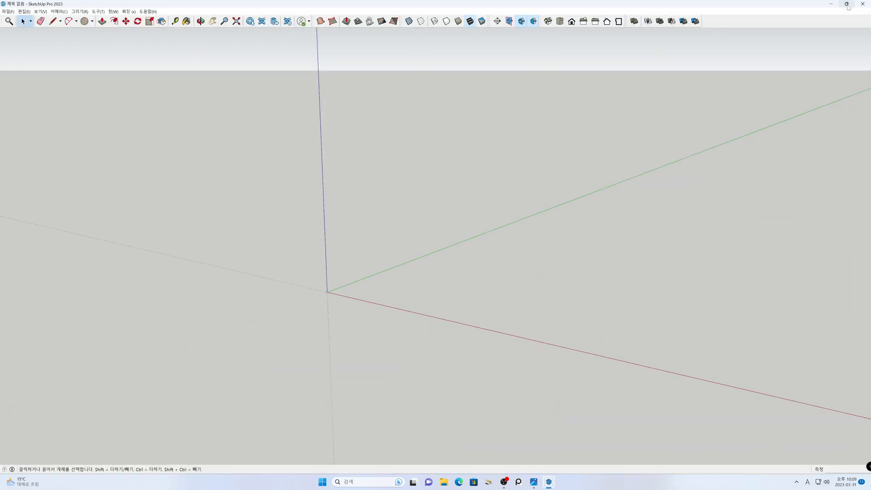
pyautogui.click(561, 24)
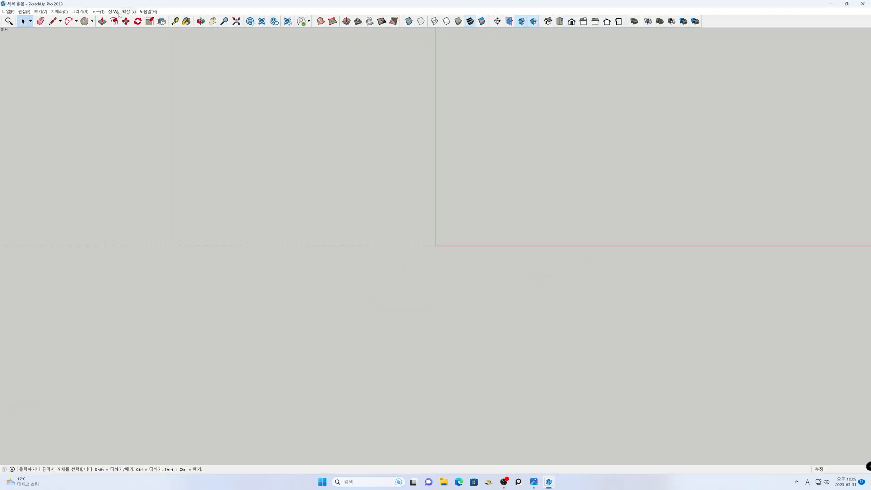
pyautogui.click(59, 12)
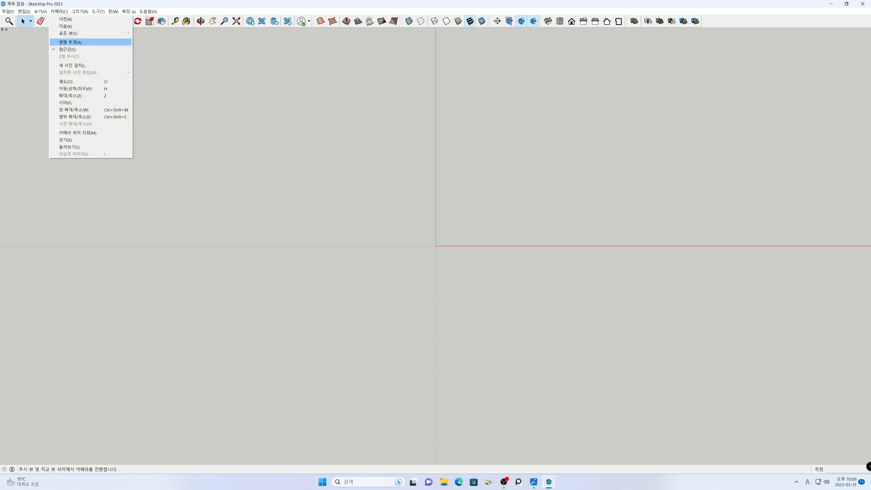
pyautogui.click(63, 42)
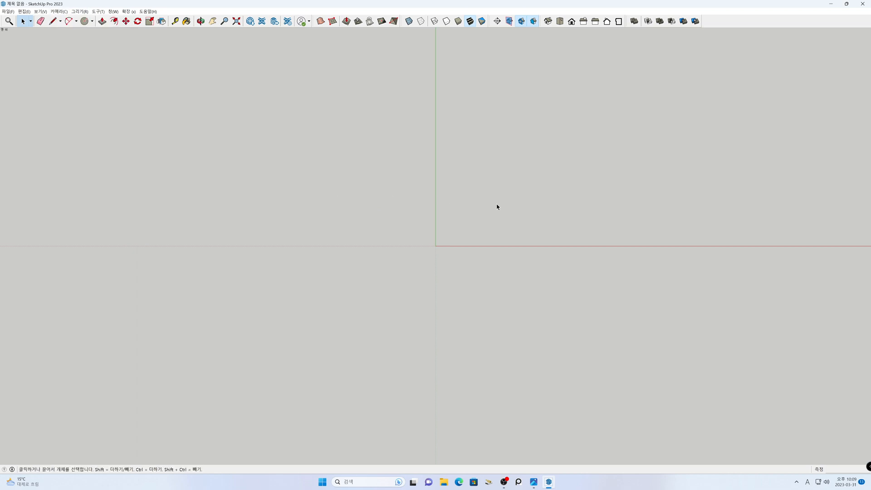
pyautogui.press('super+Right')
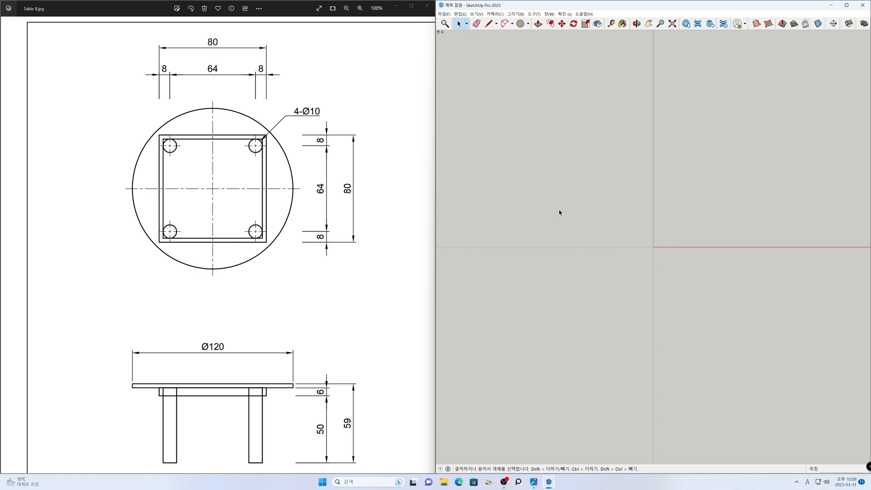
# - Draw a circle with a 60 mm radius on the ground plane for the tabletop
pyautogui.press('h')
pyautogui.moveTo(690, 216); pyautogui.dragTo(498, 406)
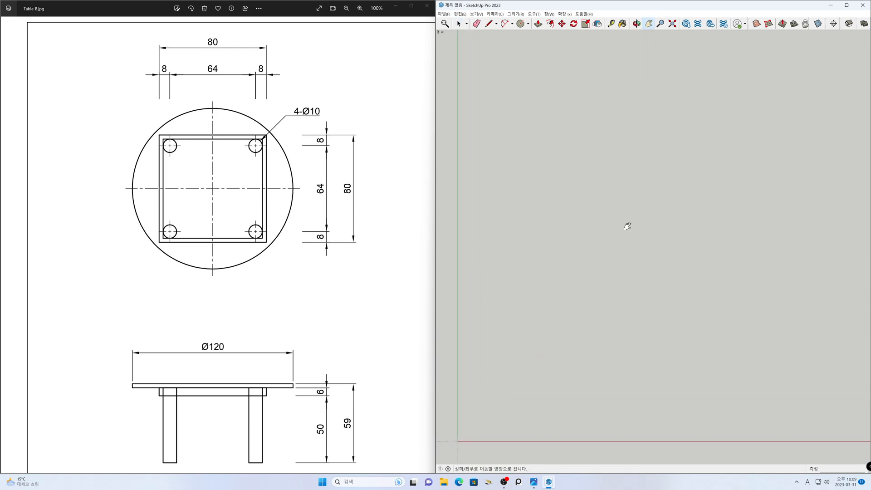
pyautogui.press('space')
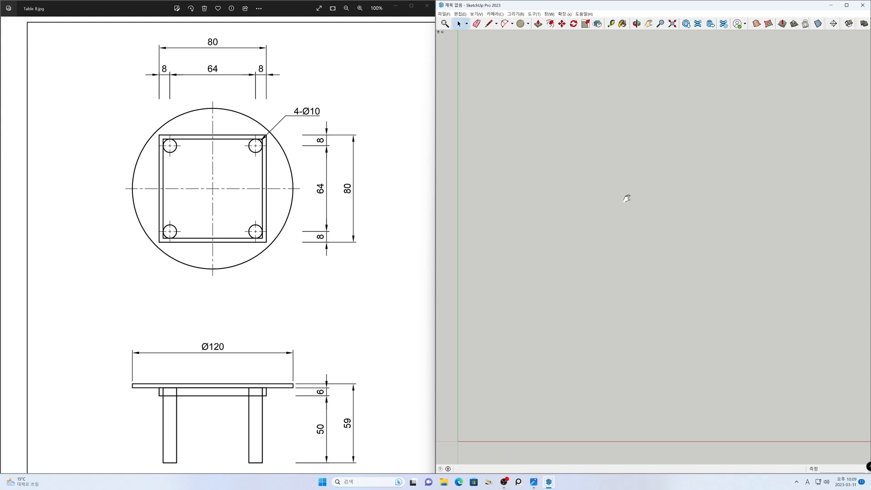
pyautogui.press('c')
pyautogui.click(639, 200)
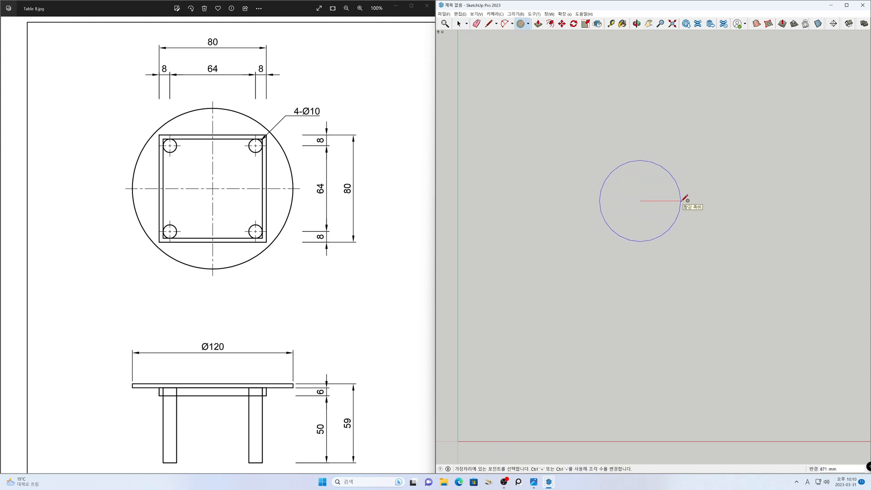
pyautogui.click(685, 198)
pyautogui.write('6')
pyautogui.press('Return')
pyautogui.press('space')
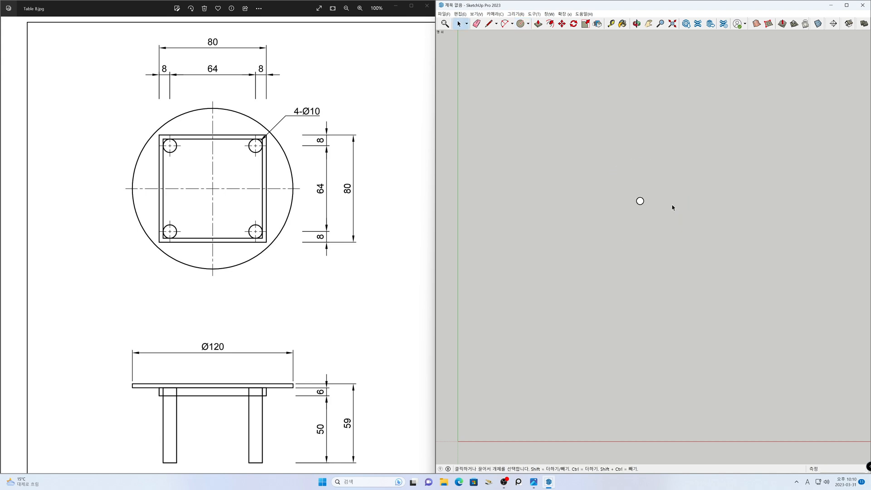
# - Measure the tabletop circle's radius from its edge to its center
pyautogui.click(672, 23)
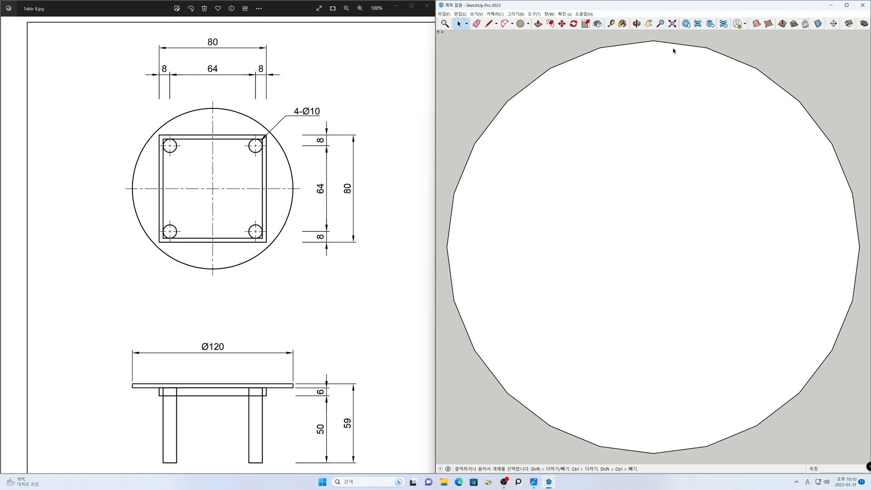
pyautogui.scroll(-6, 643, 218)
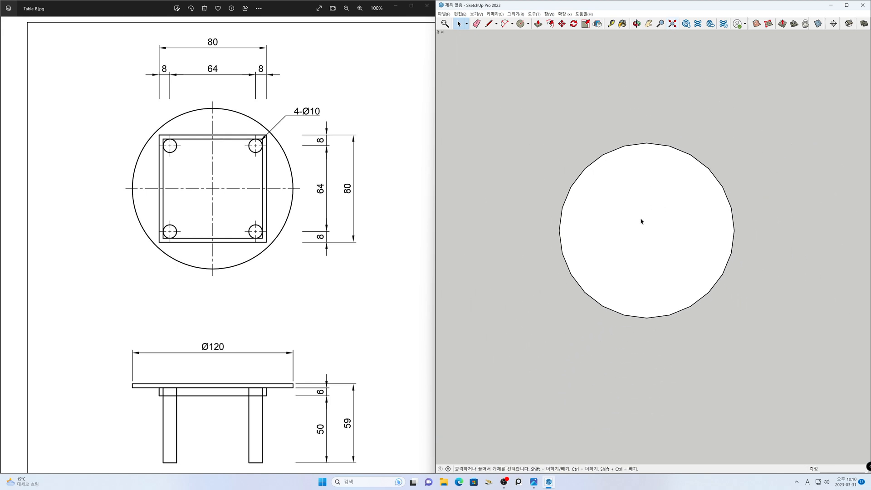
pyautogui.press('h')
pyautogui.moveTo(640, 217); pyautogui.dragTo(546, 215)
pyautogui.press('t')
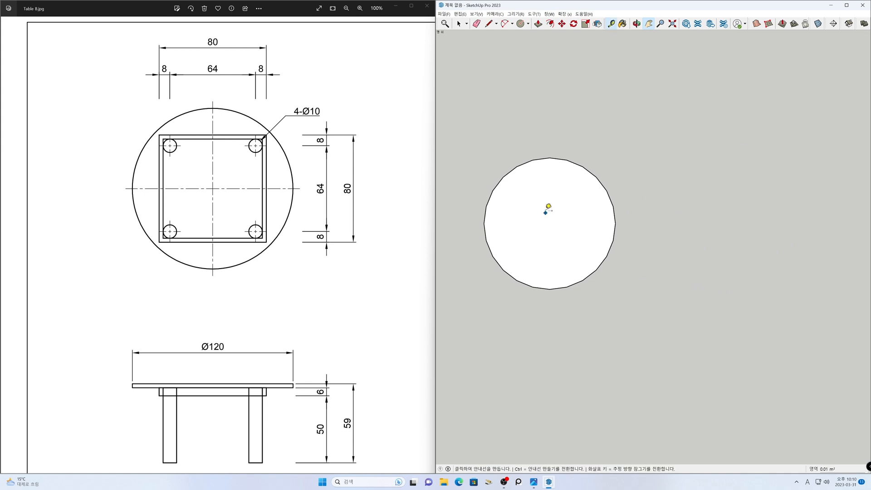
pyautogui.click(549, 158)
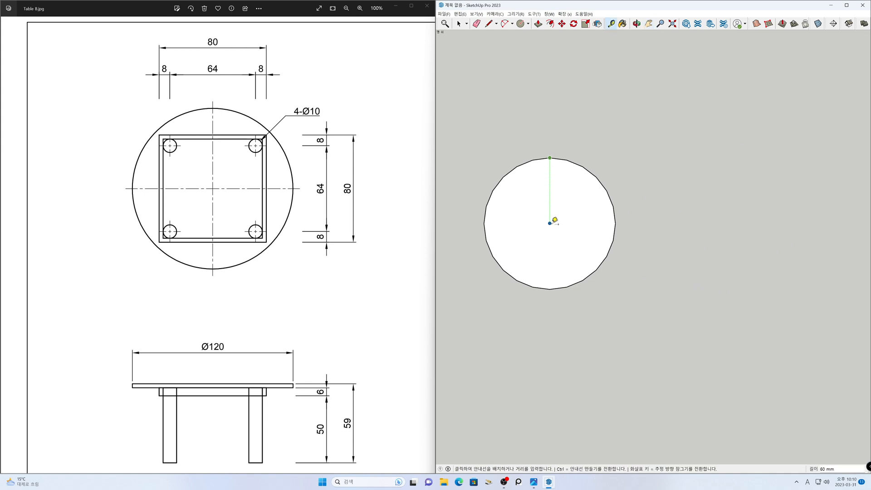
pyautogui.click(550, 222)
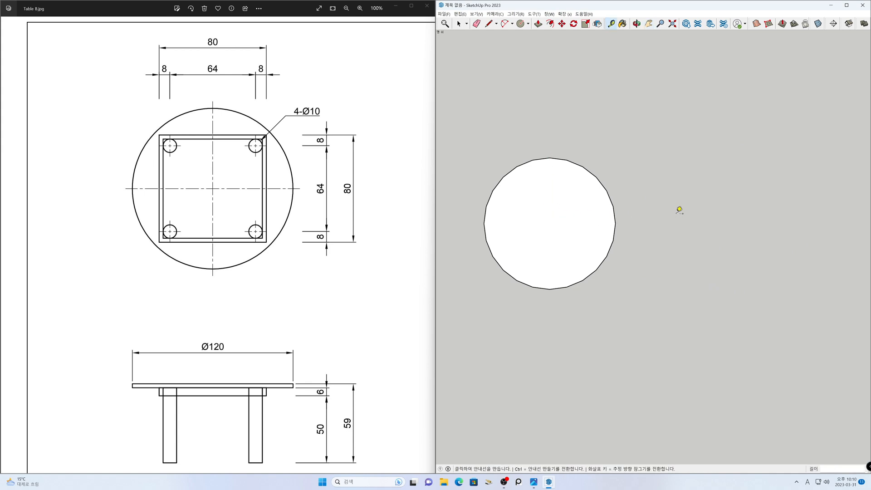
pyautogui.press('space')
# - Draw an 80 by 80 mm square beside the tabletop circle
pyautogui.press('r')
pyautogui.click(655, 262)
pyautogui.click(763, 163)
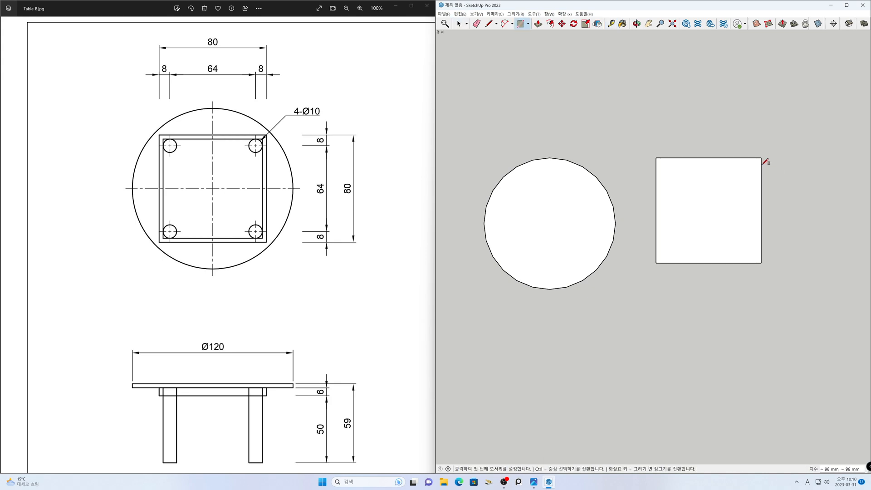
pyautogui.write('80,80')
pyautogui.press('Return')
pyautogui.press('space')
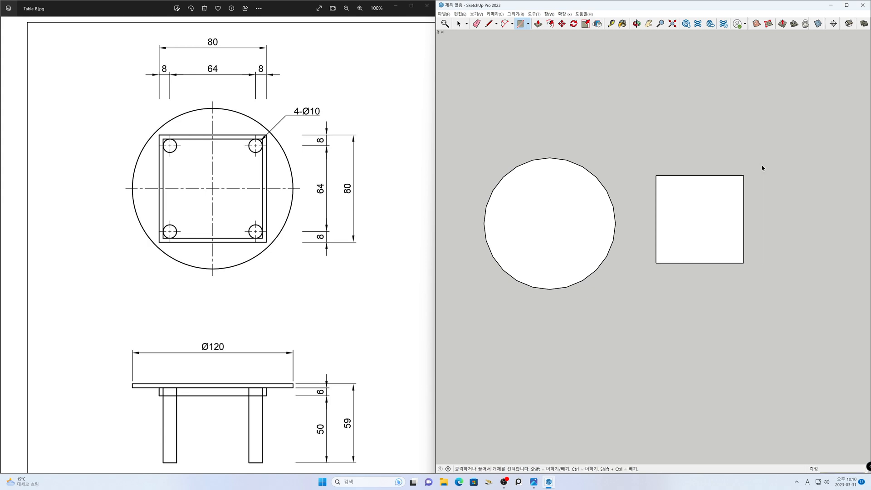
# - Measure the square's width starting from its corner
pyautogui.scroll(2, 688, 213)
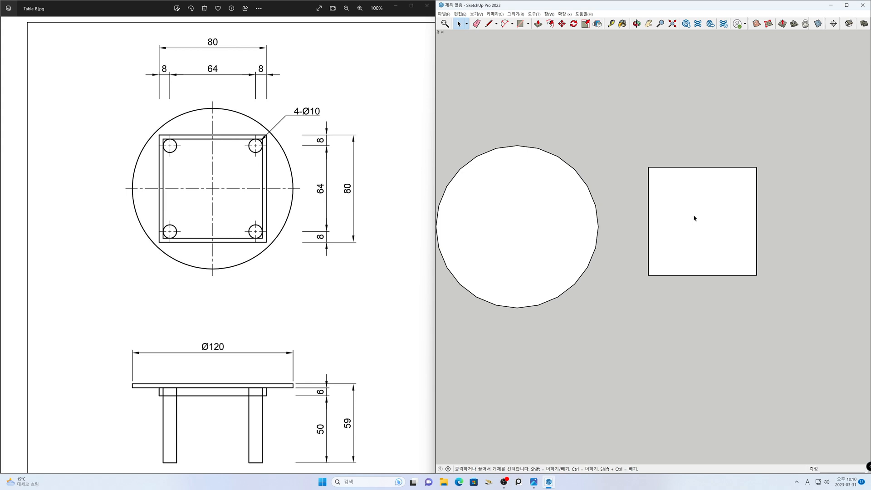
pyautogui.press('t')
pyautogui.click(648, 167)
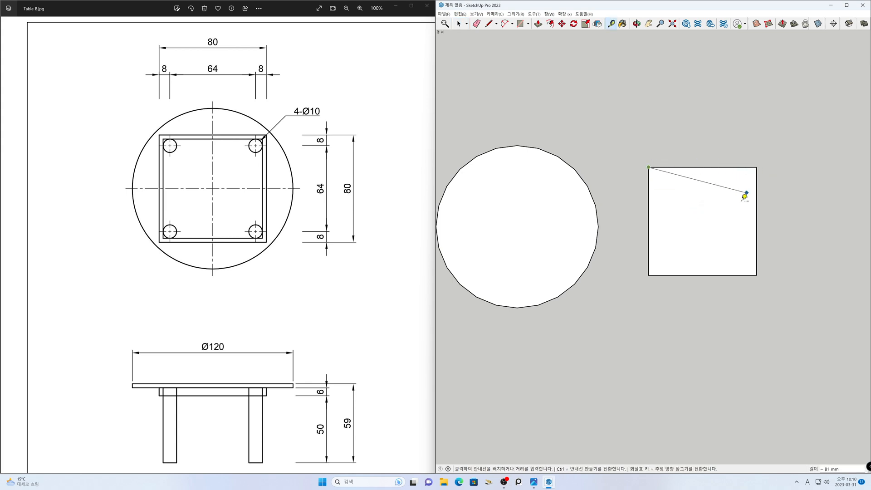
pyautogui.press('space')
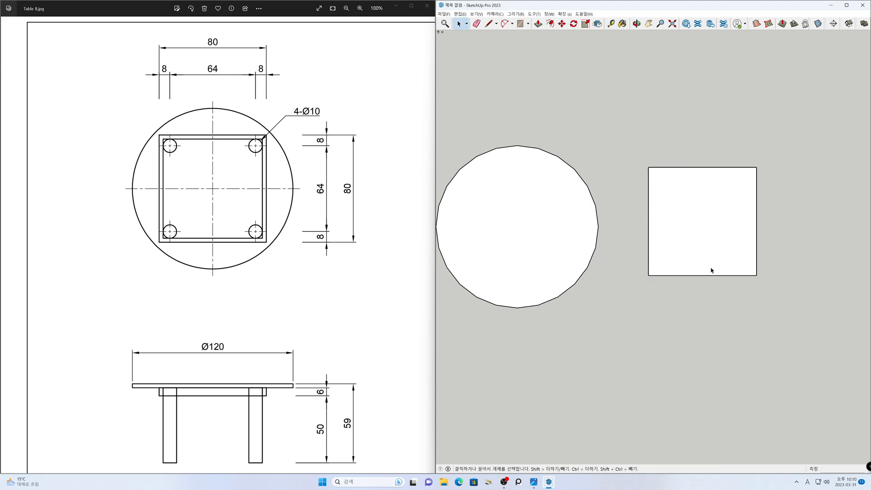
# - Offset the square's outline inward by 3 mm and delete the inner face to leave a hollow frame
pyautogui.press('f')
pyautogui.click(657, 245)
pyautogui.click(659, 245)
pyautogui.write('3')
pyautogui.press('Return')
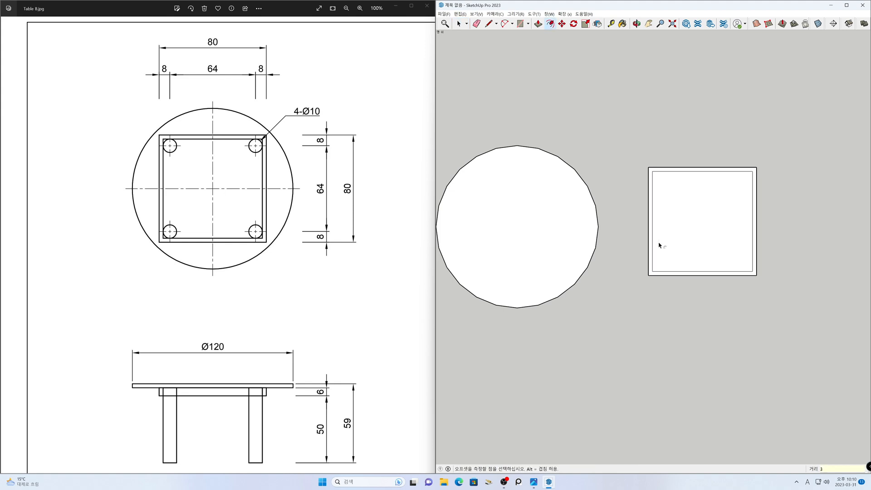
pyautogui.press('space')
pyautogui.click(666, 242)
pyautogui.press('Delete')
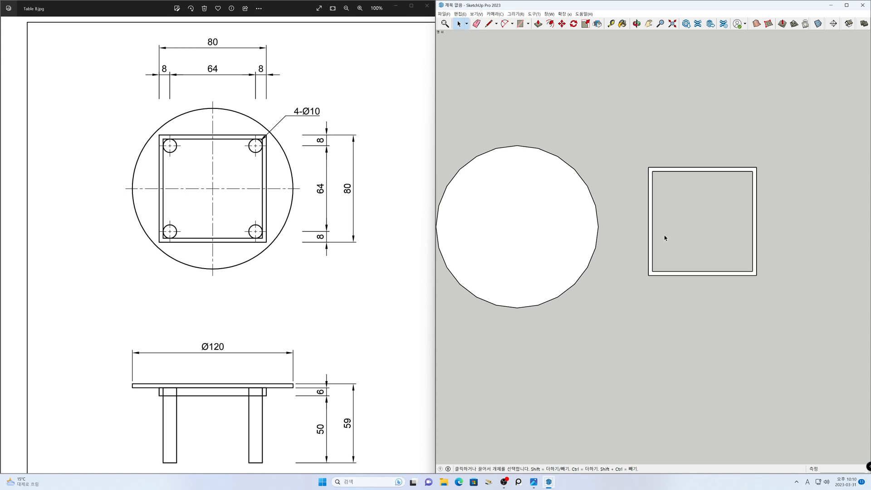
# - Measure the frame's thickness from its inner corner to the outer edge
pyautogui.scroll(4, 706, 217)
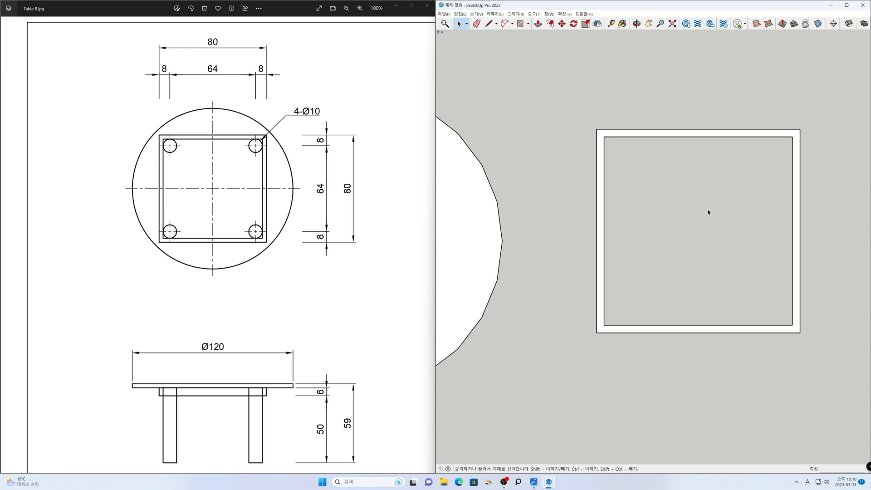
pyautogui.keyDown('shift'); pyautogui.moveTo(710, 207); pyautogui.dragTo(660, 208, button='middle'); pyautogui.keyUp('shift')
pyautogui.press('t')
pyautogui.click(554, 138)
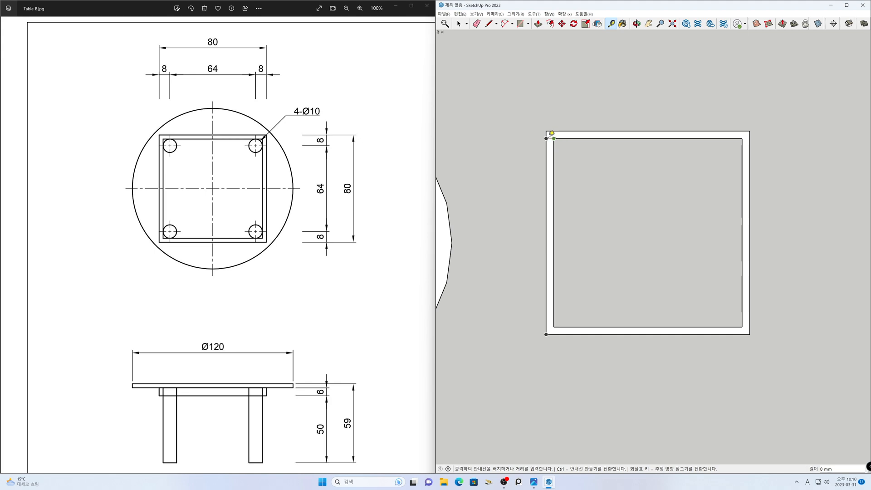
pyautogui.press('space')
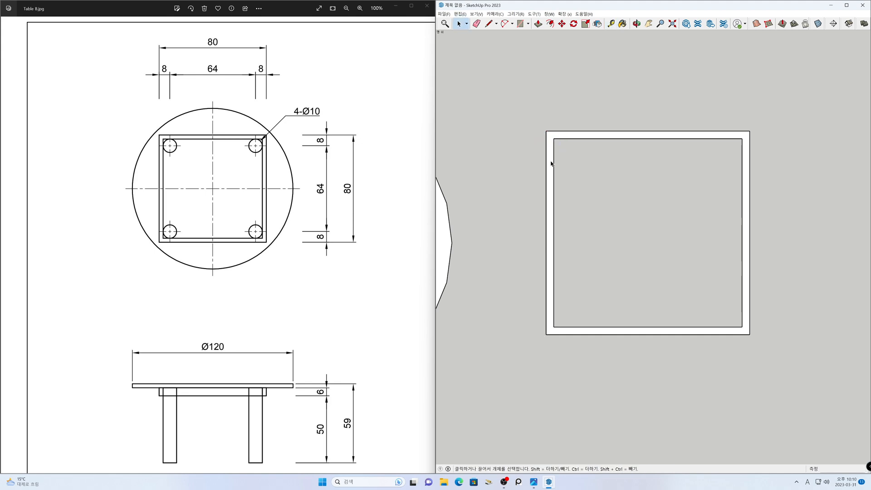
# - Move the whole square frame about 43 mm down along the green axis to clear space above it
pyautogui.scroll(-5, 621, 245)
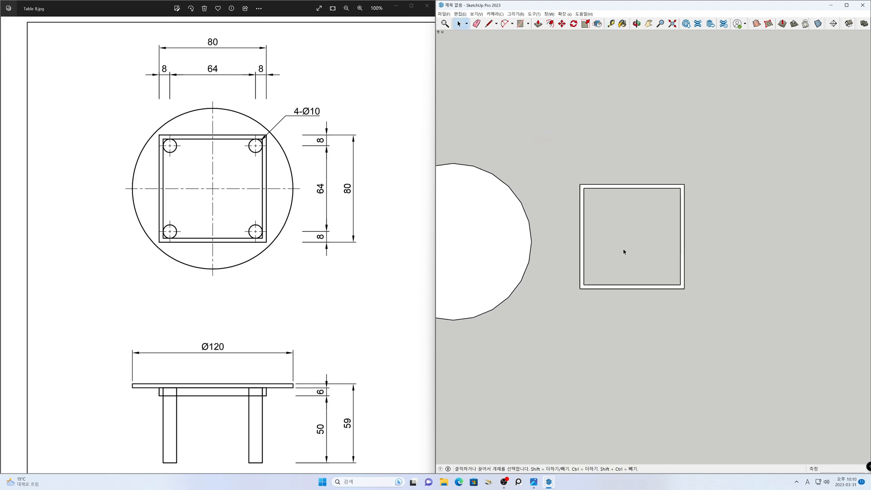
pyautogui.keyDown('shift'); pyautogui.moveTo(624, 245); pyautogui.dragTo(731, 254, button='middle'); pyautogui.keyUp('shift')
pyautogui.moveTo(671, 177); pyautogui.dragTo(688, 179)
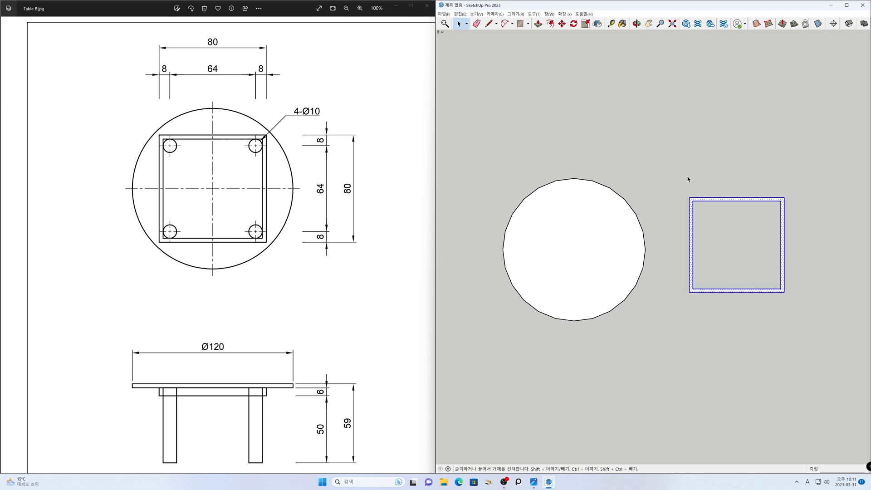
pyautogui.press('m')
pyautogui.click(734, 169)
pyautogui.click(736, 220)
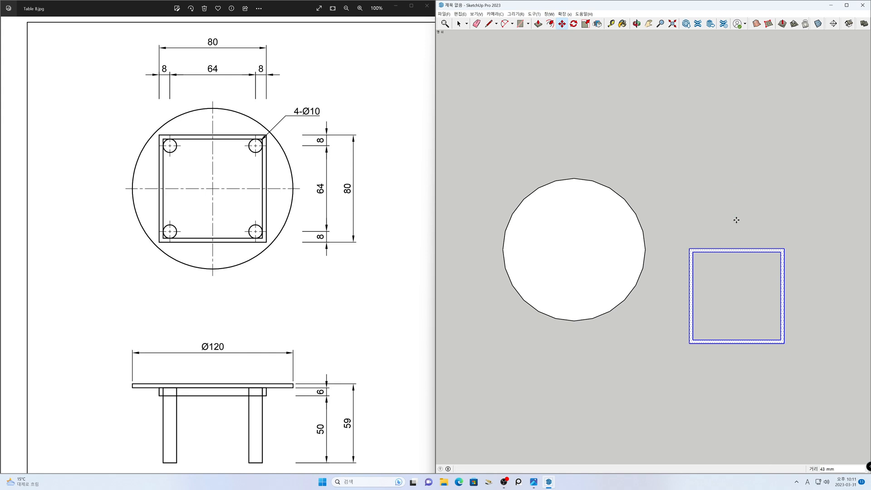
pyautogui.press('space')
pyautogui.click(692, 190)
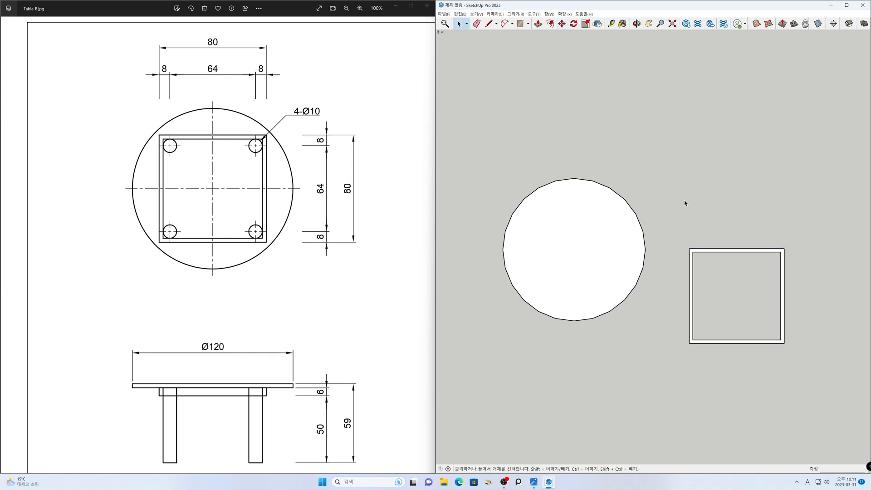
# - Draw a circle with a 5 mm radius above the square frame for the table leg
pyautogui.scroll(2, 685, 202)
pyautogui.press('c')
pyautogui.click(688, 196)
pyautogui.click(696, 195)
pyautogui.write('5')
pyautogui.press('Return')
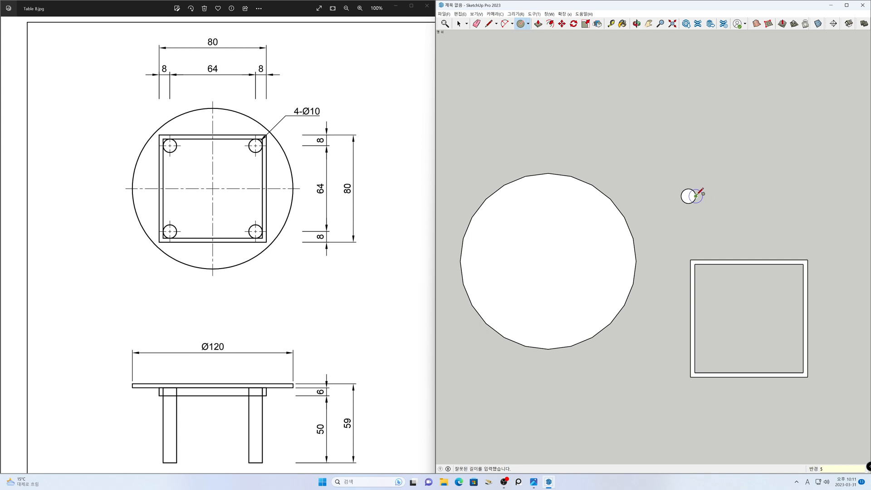
pyautogui.press('space')
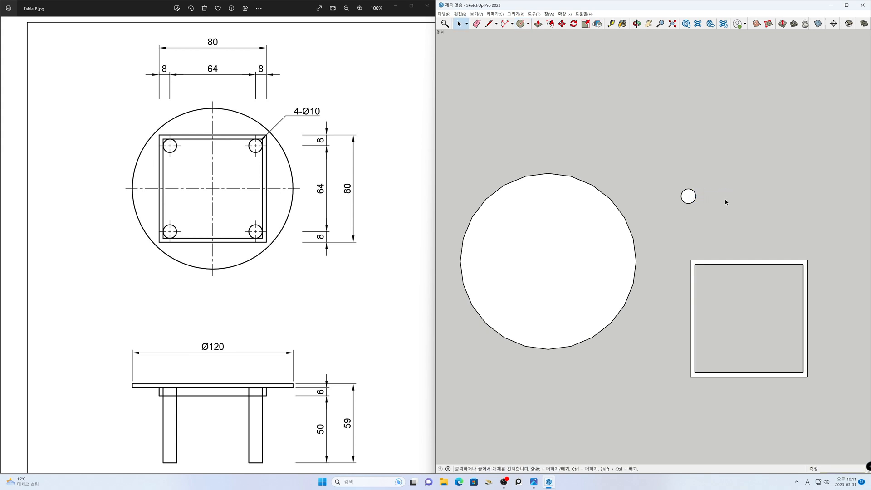
# - Measure the leg circle's radius from its center to its edge
pyautogui.scroll(6, 693, 200)
pyautogui.press('t')
pyautogui.click(685, 199)
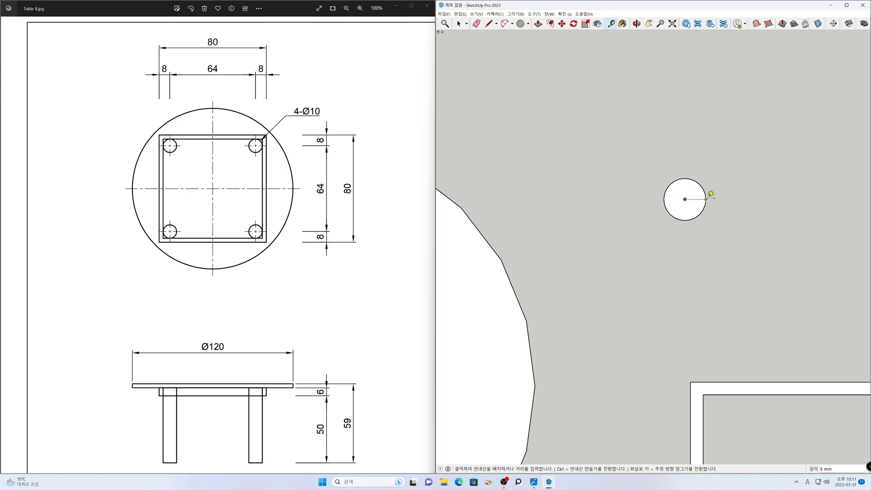
pyautogui.press('Escape')
pyautogui.press('space')
# - Make the small leg circle's face and edge into a group
pyautogui.scroll(-2, 704, 200)
pyautogui.scroll(-3, 704, 201)
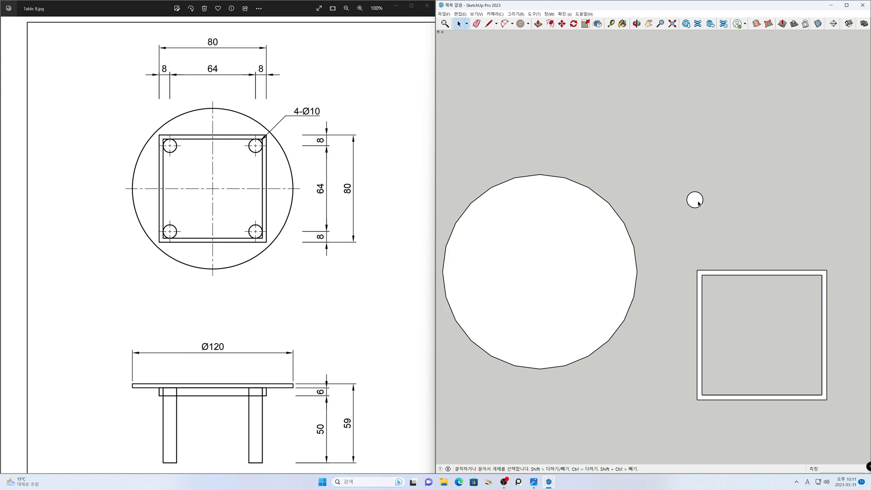
pyautogui.moveTo(703, 224)
pyautogui.keyDown('shift'); pyautogui.mouseDown(button='middle')
pyautogui.moveTo(694, 196)
pyautogui.moveTo(707, 187)
pyautogui.mouseUp(button='middle'); pyautogui.keyUp('shift')
pyautogui.click(693, 178)
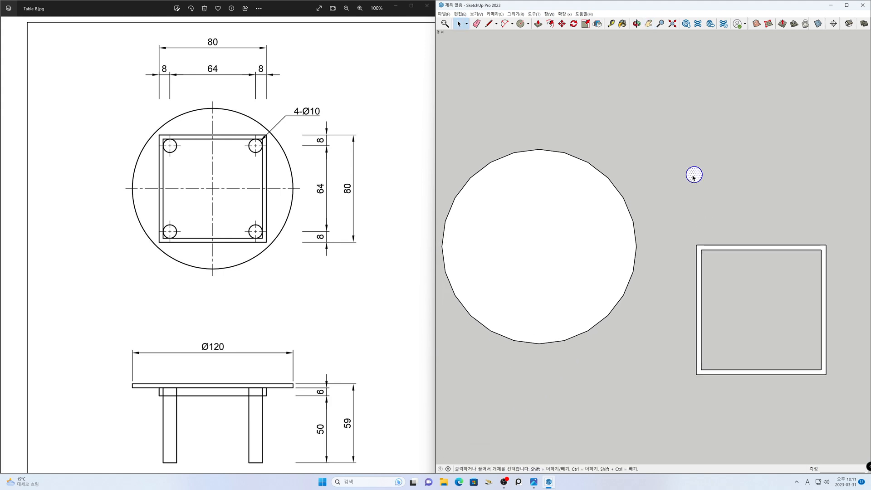
pyautogui.rightClick(693, 178)
pyautogui.click(705, 231)
# - Make the tabletop circle's face and edge into a group
pyautogui.click(649, 220)
pyautogui.click(600, 212)
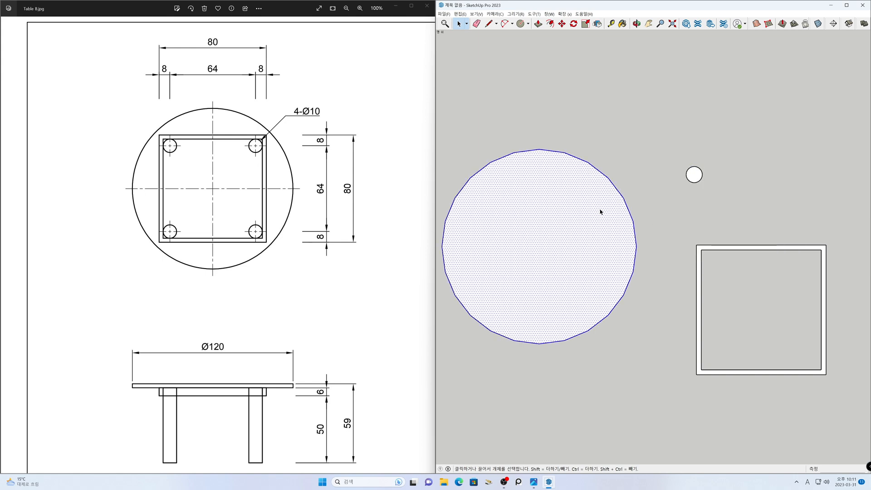
pyautogui.rightClick(600, 211)
pyautogui.click(617, 264)
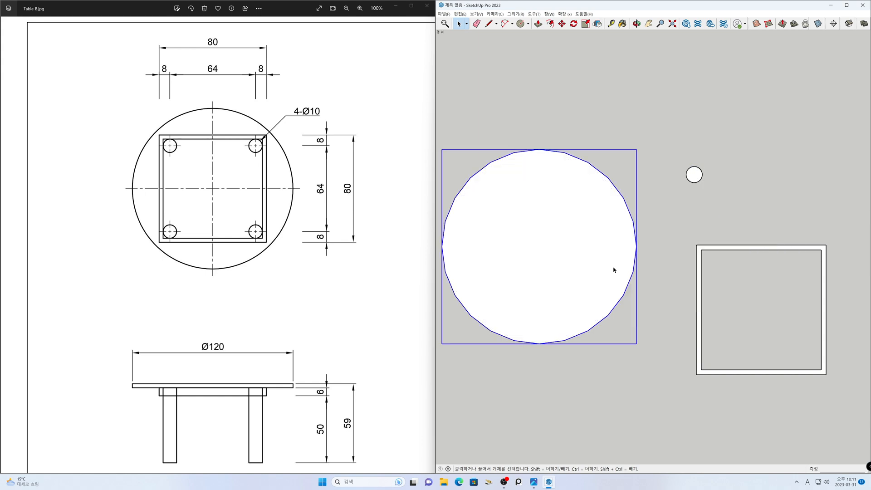
# - Make the square frame's face and edges into a group
pyautogui.click(698, 267)
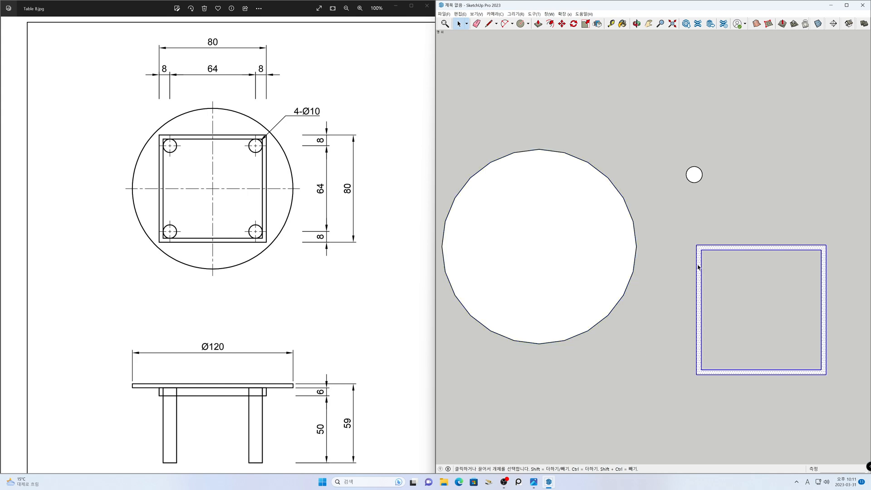
pyautogui.rightClick(699, 265)
pyautogui.click(722, 321)
pyautogui.click(684, 289)
# - Copy the leg circle 18 mm to the right along the red axis and repeat it as an array of three copies
pyautogui.moveTo(706, 206); pyautogui.dragTo(675, 158)
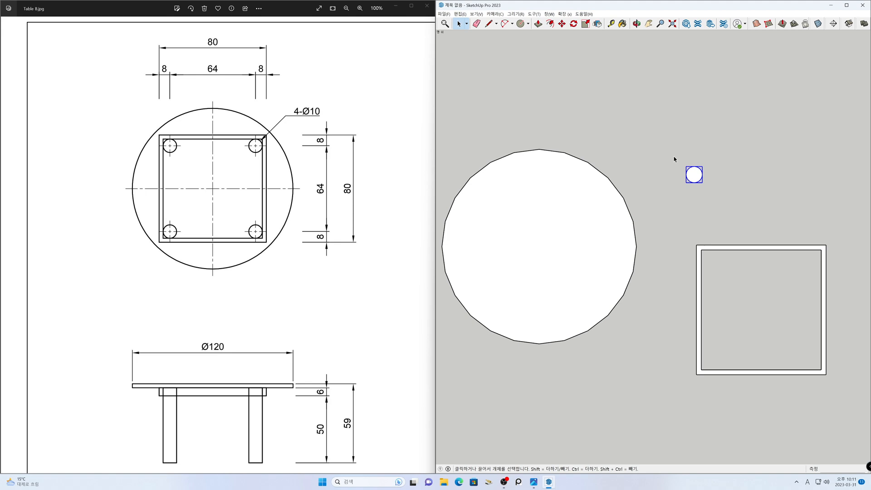
pyautogui.press('m')
pyautogui.click(683, 150)
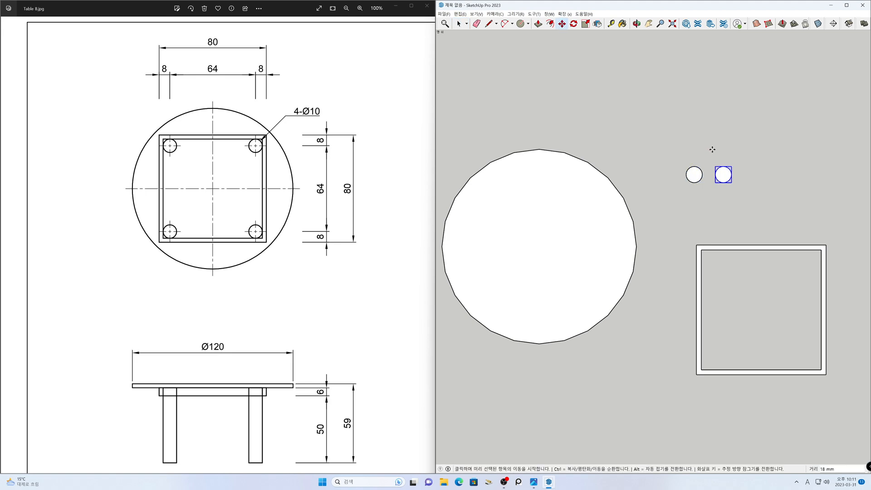
pyautogui.write('*3')
pyautogui.press('Return')
pyautogui.press('space')
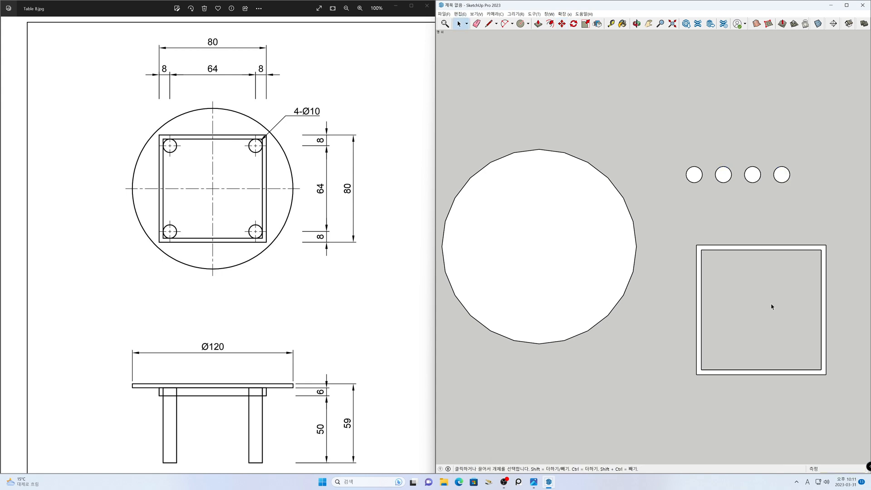
# - Place centering guides on the square frame, one 40 mm in from its left edge and one 40 mm in from its top edge
pyautogui.press('t')
pyautogui.click(697, 288)
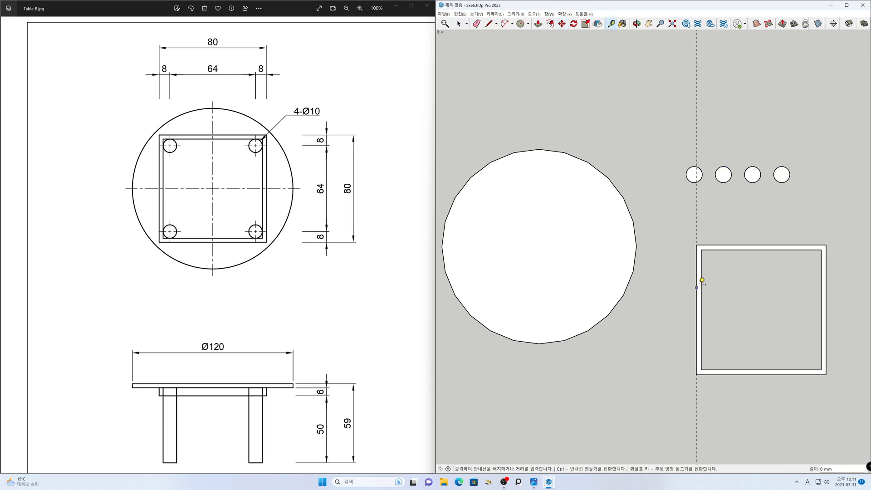
pyautogui.write('40')
pyautogui.press('Return')
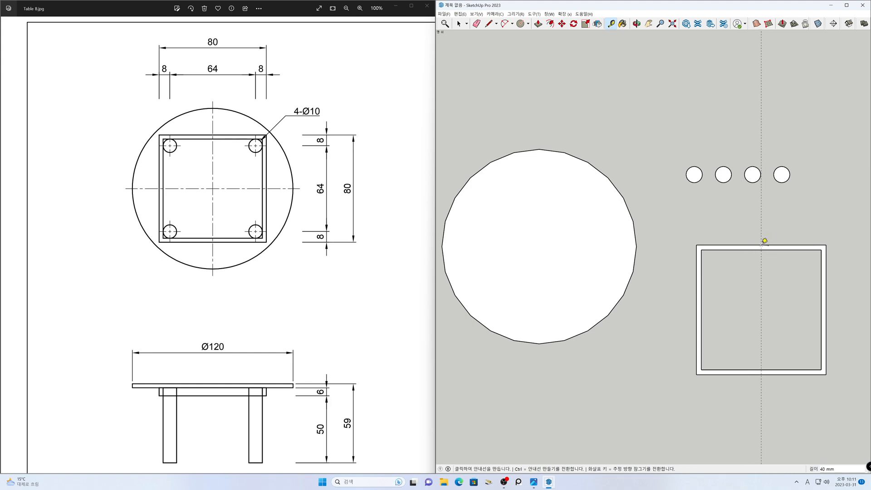
pyautogui.click(784, 244)
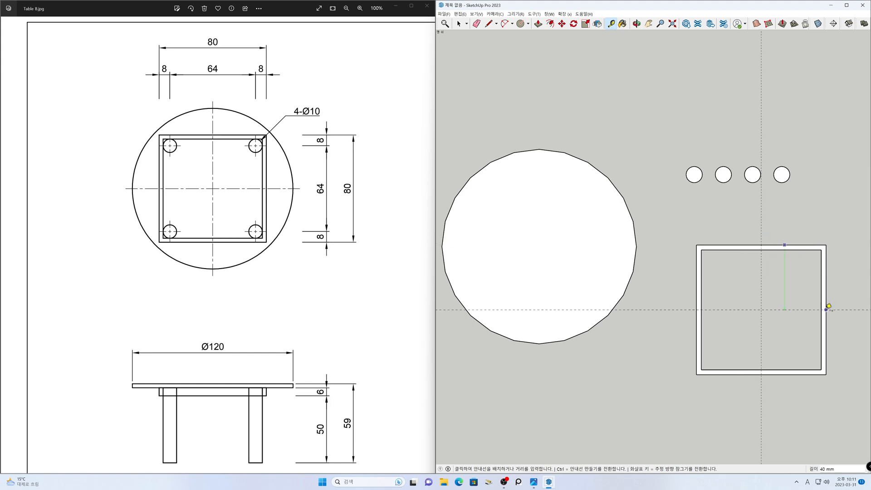
pyautogui.click(829, 309)
pyautogui.press('space')
# - Measure from the guide intersection at the frame's center toward its right edge
pyautogui.press('h')
pyautogui.moveTo(790, 332); pyautogui.dragTo(718, 267)
pyautogui.scroll(2, 699, 259)
pyautogui.press('t')
pyautogui.click(687, 243)
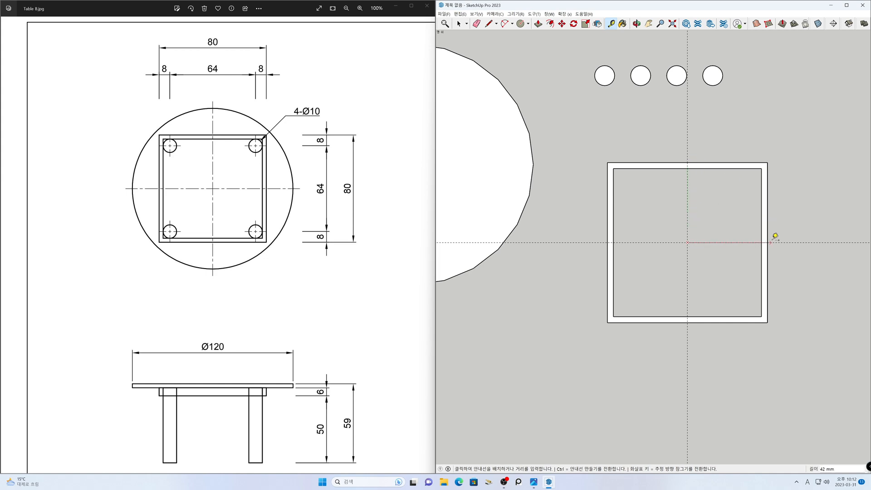
pyautogui.press('space')
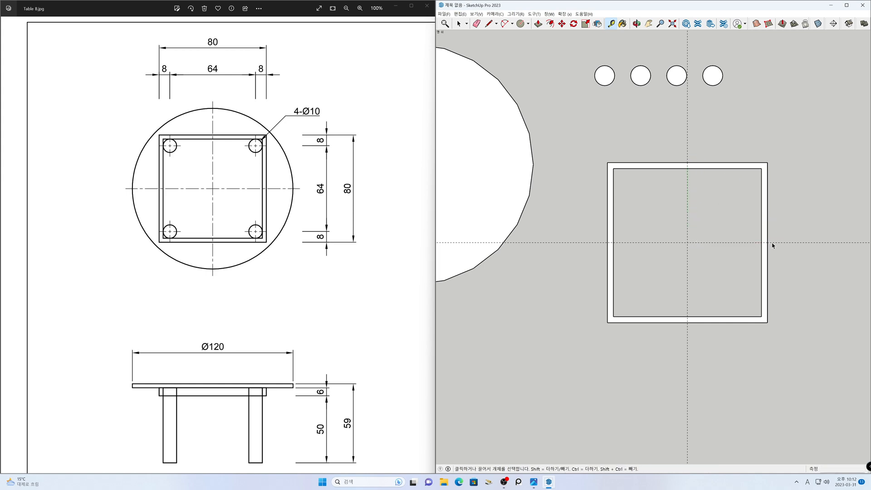
# - Move the square frame from its guide intersection onto the tabletop circle's center and remove the two centering guides
pyautogui.scroll(-2, 745, 272)
pyautogui.keyDown('shift'); pyautogui.moveTo(749, 280); pyautogui.dragTo(799, 312, button='middle'); pyautogui.keyUp('shift')
pyautogui.moveTo(702, 231); pyautogui.dragTo(829, 368)
pyautogui.press('m')
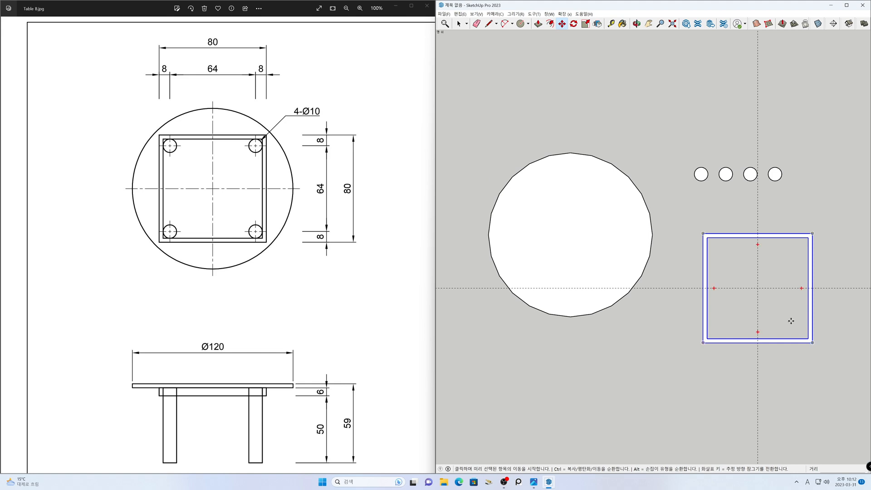
pyautogui.click(757, 288)
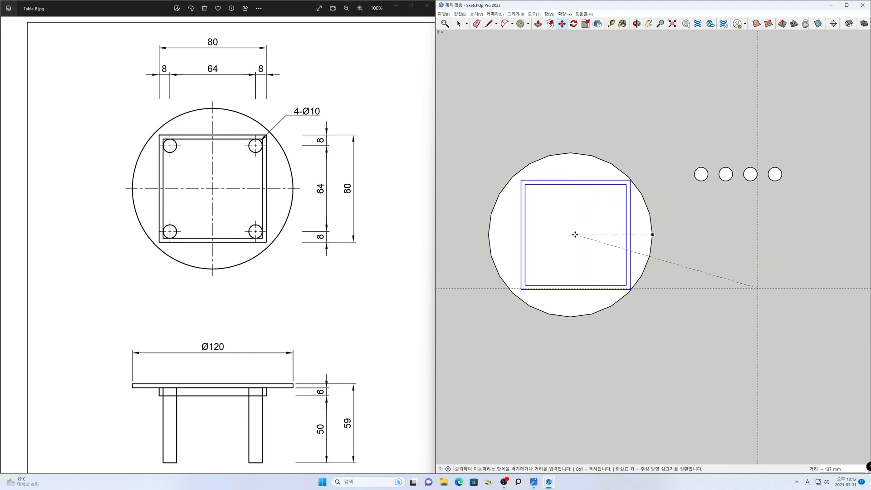
pyautogui.click(573, 235)
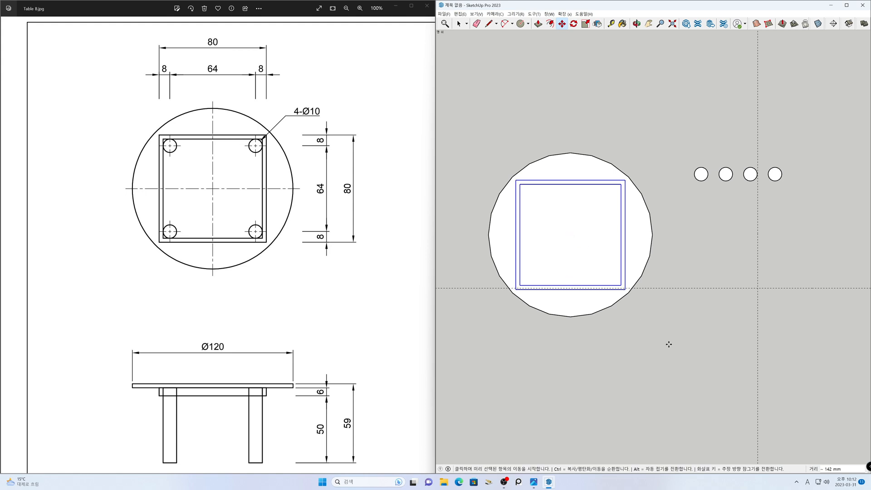
pyautogui.press('space')
pyautogui.click(779, 337)
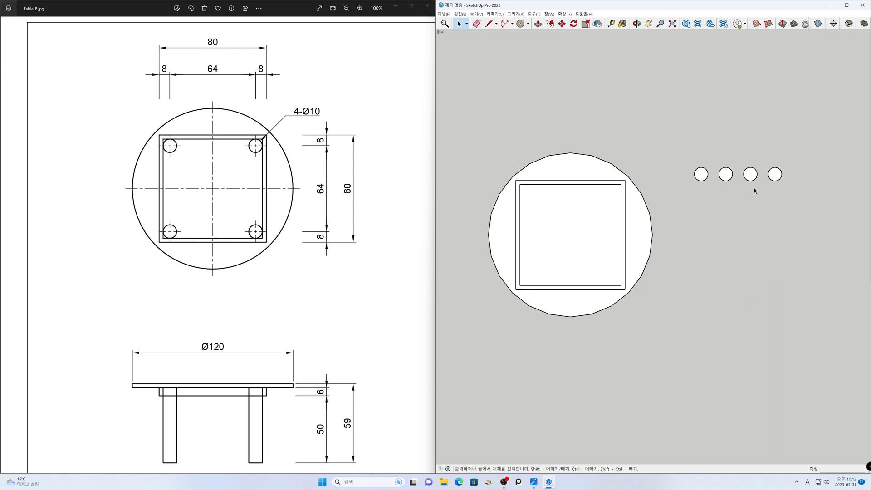
# - Place guides 5 mm inside the right and top inner edges of the square frame
pyautogui.press('h')
pyautogui.moveTo(687, 229); pyautogui.dragTo(778, 244)
pyautogui.scroll(2, 665, 243)
pyautogui.moveTo(664, 245); pyautogui.dragTo(662, 235)
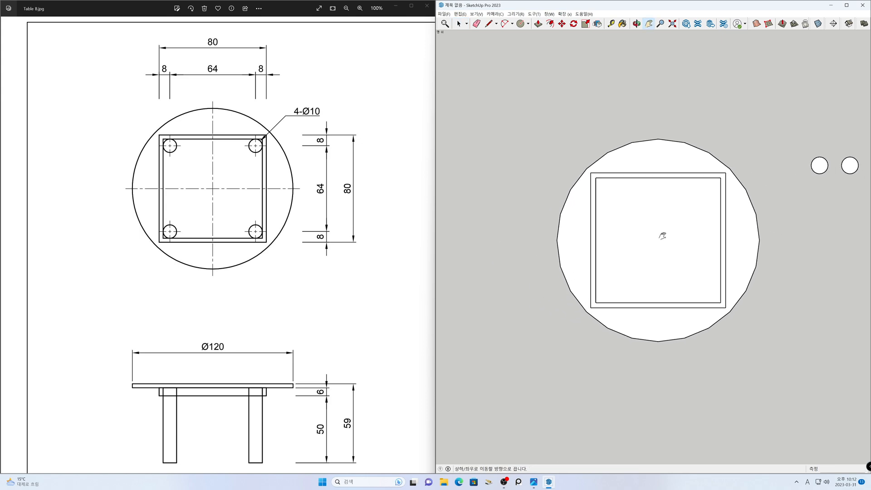
pyautogui.press('t')
pyautogui.click(720, 219)
pyautogui.write('5')
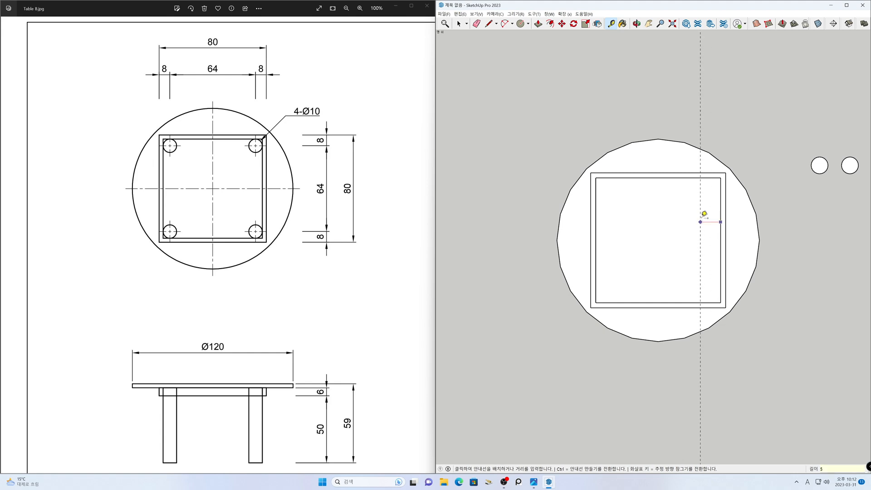
pyautogui.click(670, 178)
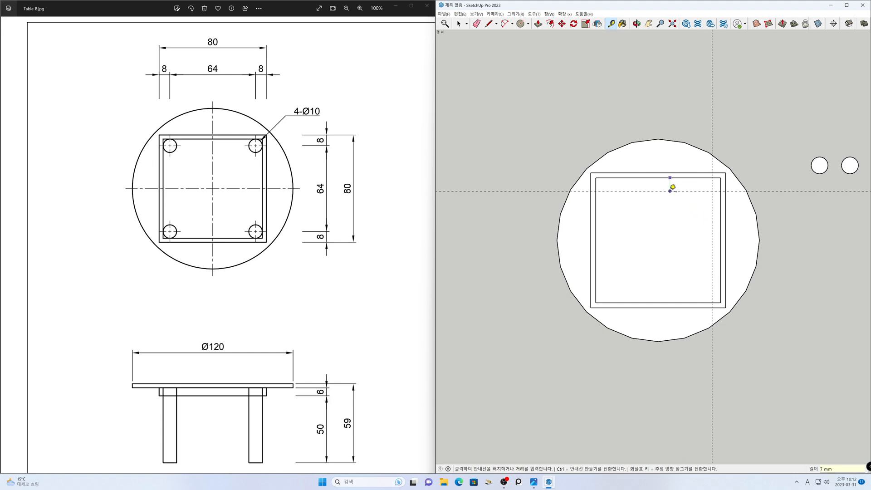
pyautogui.press('Return')
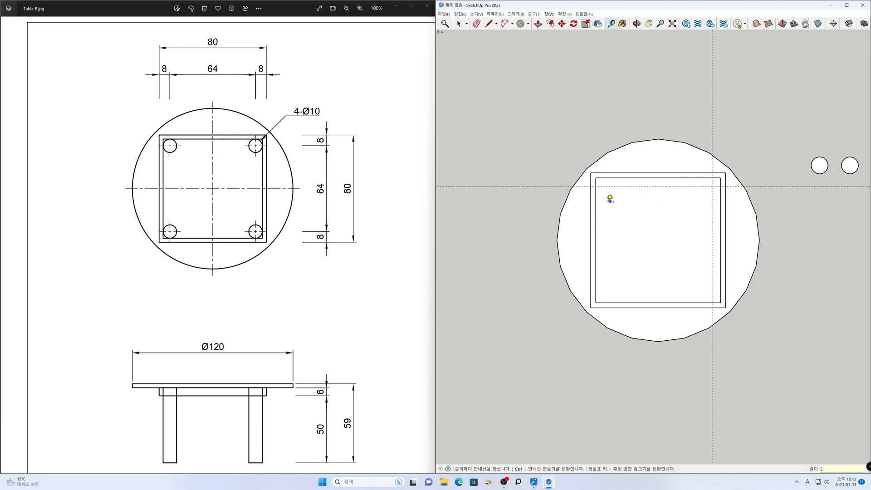
# - Place guides 5 mm inside the left and bottom inner edges of the square frame
pyautogui.click(596, 207)
pyautogui.write('5')
pyautogui.press('Return')
pyautogui.click(658, 302)
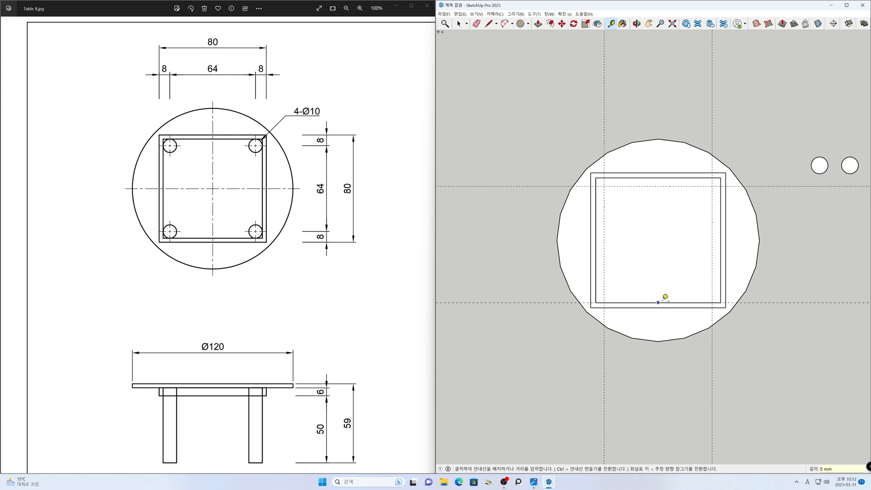
pyautogui.write('8')
pyautogui.press('Return')
pyautogui.press('space')
# - Measure from the upper-left guide intersection toward the frame's inner edge
pyautogui.scroll(1, 672, 272)
pyautogui.scroll(1, 672, 272)
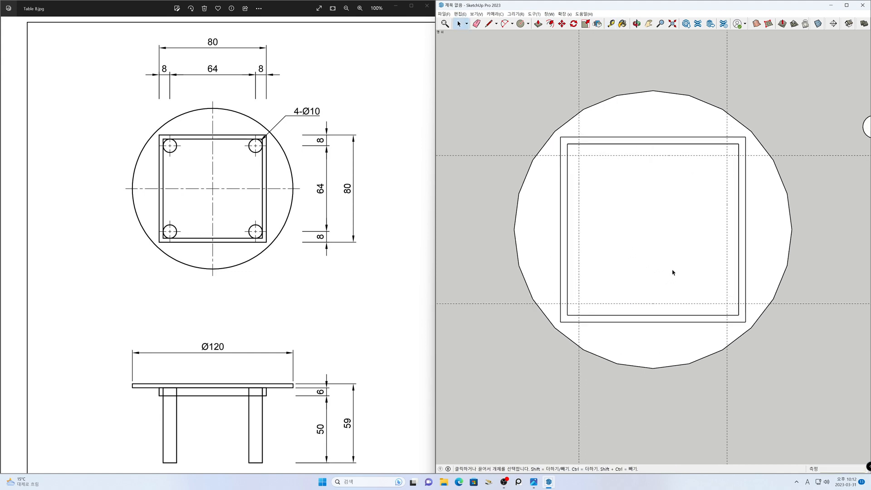
pyautogui.press('t')
pyautogui.click(580, 150)
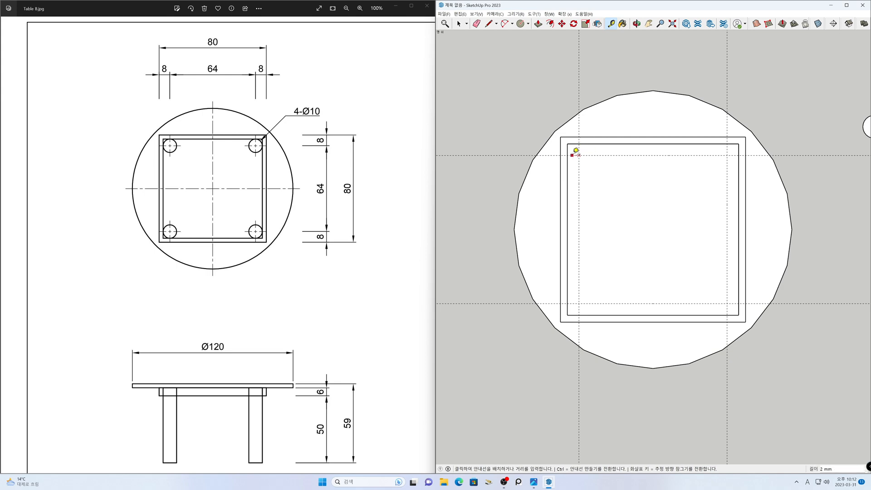
pyautogui.press('Escape')
pyautogui.press('space')
# - Move all four leg circles about 50 mm down and left, placing them beside the tabletop
pyautogui.scroll(-3, 614, 233)
pyautogui.press('h')
pyautogui.moveTo(614, 240); pyautogui.dragTo(542, 236)
pyautogui.moveTo(539, 235); pyautogui.dragTo(544, 235)
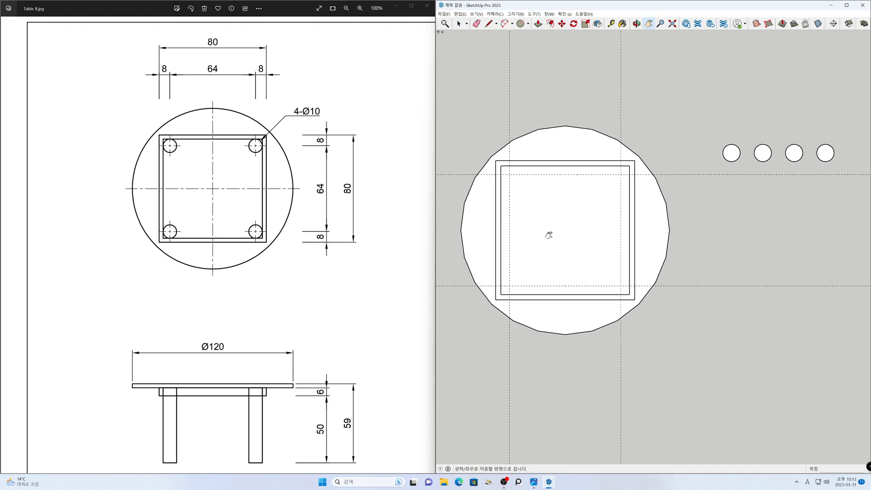
pyautogui.press('space')
pyautogui.moveTo(717, 142); pyautogui.dragTo(712, 139)
pyautogui.press('m')
pyautogui.click(780, 122)
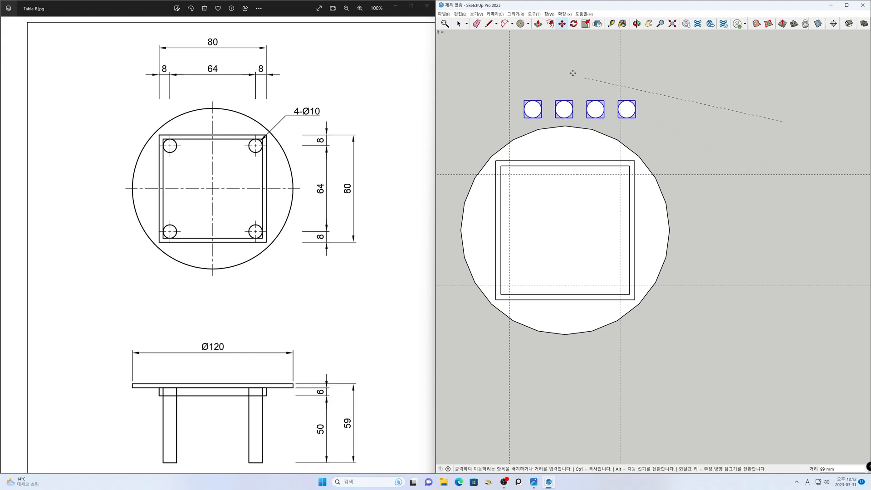
pyautogui.click(739, 195)
pyautogui.press('space')
pyautogui.click(707, 254)
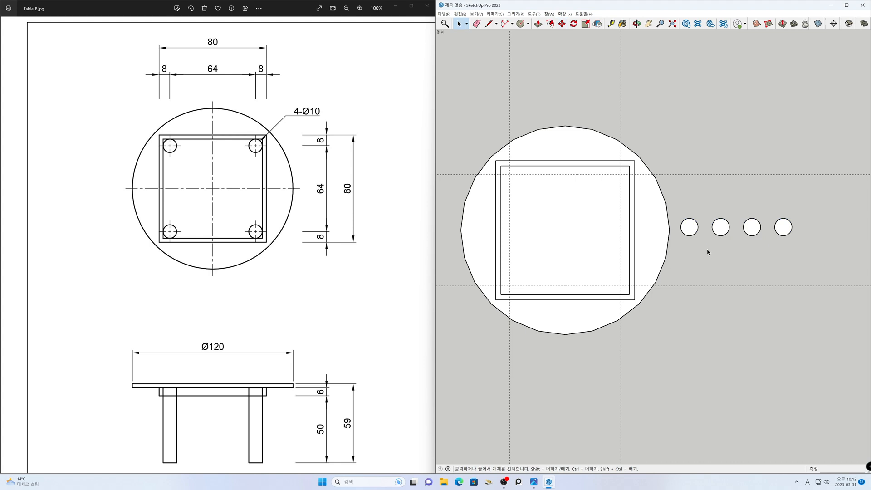
# - Move the leftmost leg circle by its center onto the guide intersection in the frame's upper-right corner
pyautogui.moveTo(676, 204); pyautogui.dragTo(675, 205)
pyautogui.click(692, 232)
pyautogui.press('m')
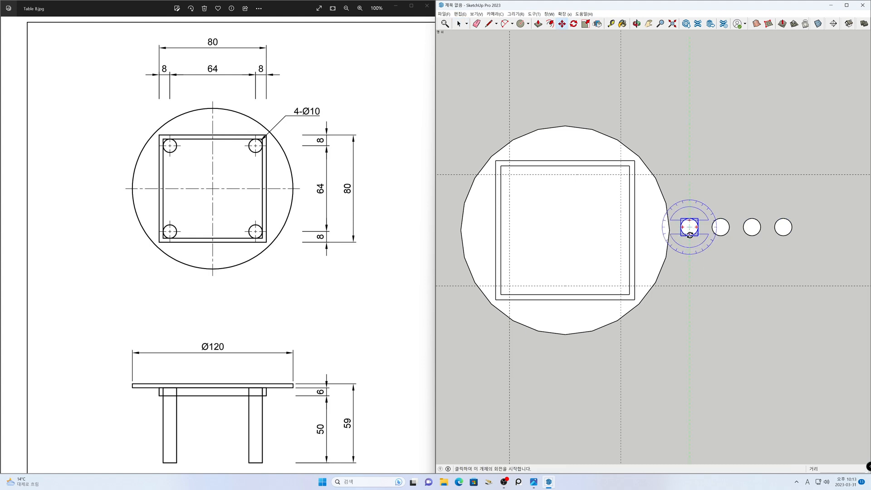
pyautogui.scroll(2, 693, 233)
pyautogui.scroll(1, 693, 233)
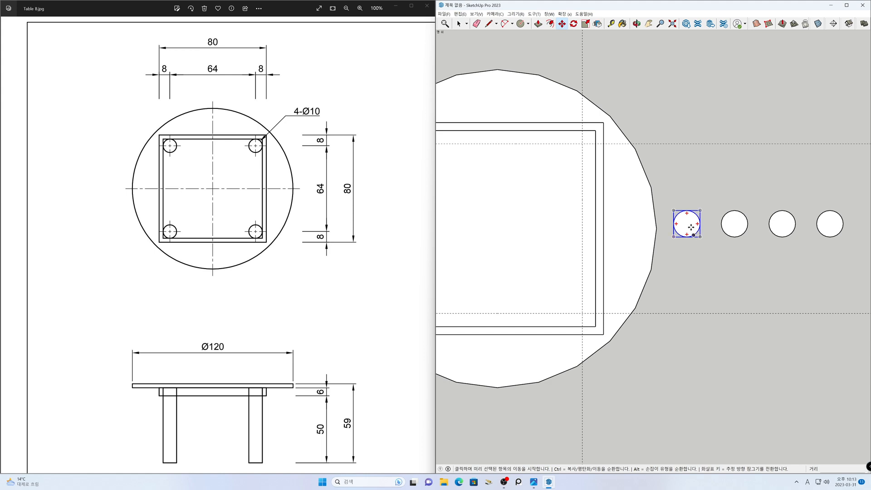
pyautogui.click(687, 224)
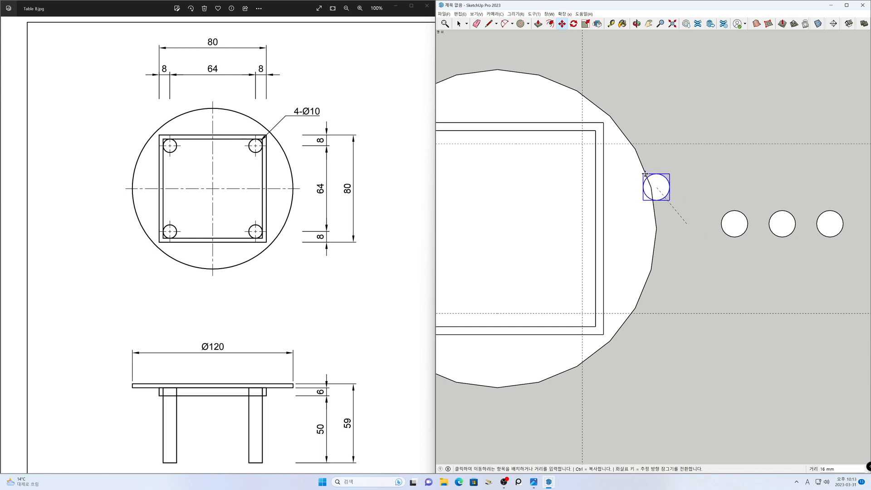
pyautogui.click(582, 144)
pyautogui.press('space')
# - Move the next leg circle by its center onto the guide intersection in the frame's lower-right corner
pyautogui.click(742, 235)
pyautogui.press('m')
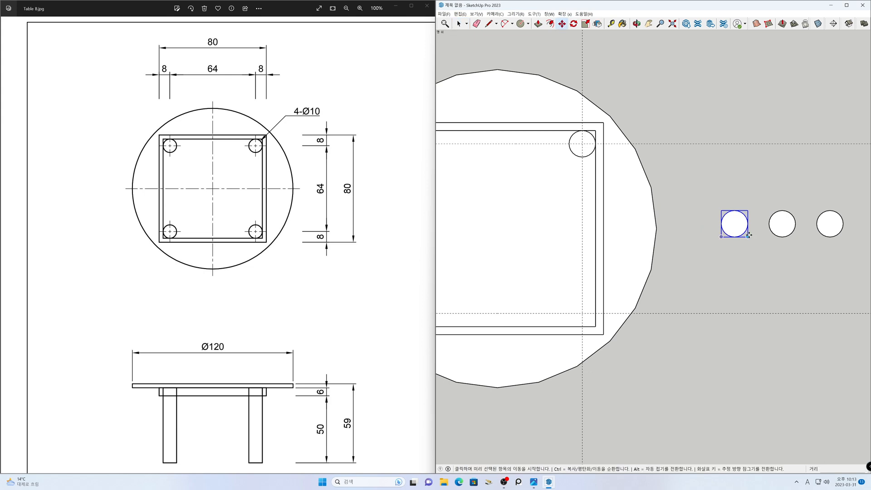
pyautogui.click(734, 223)
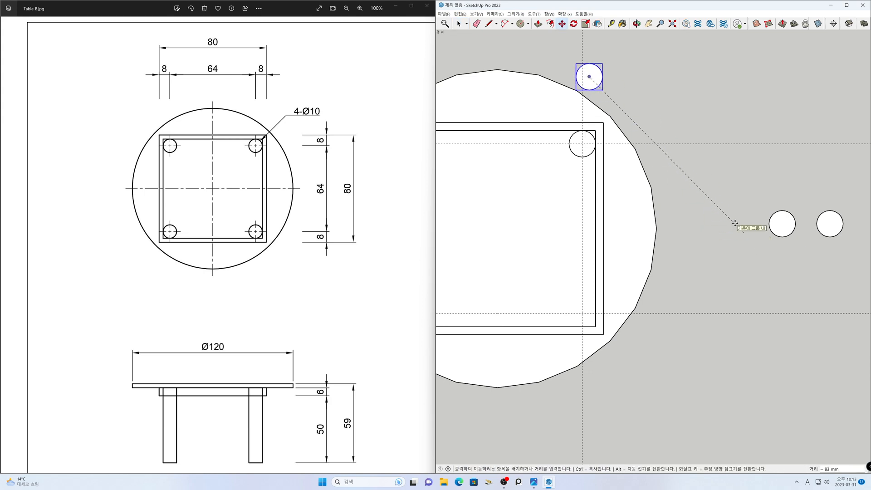
pyautogui.press('Escape')
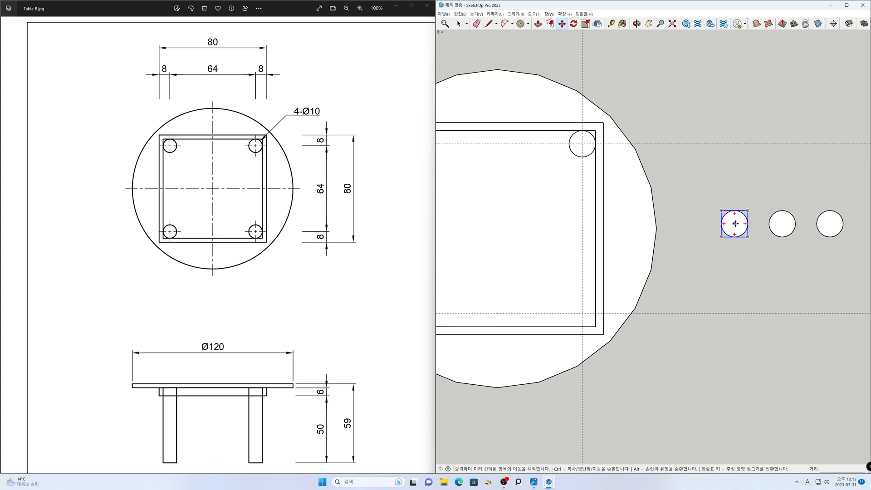
pyautogui.click(735, 224)
pyautogui.click(582, 313)
pyautogui.press('space')
pyautogui.click(697, 334)
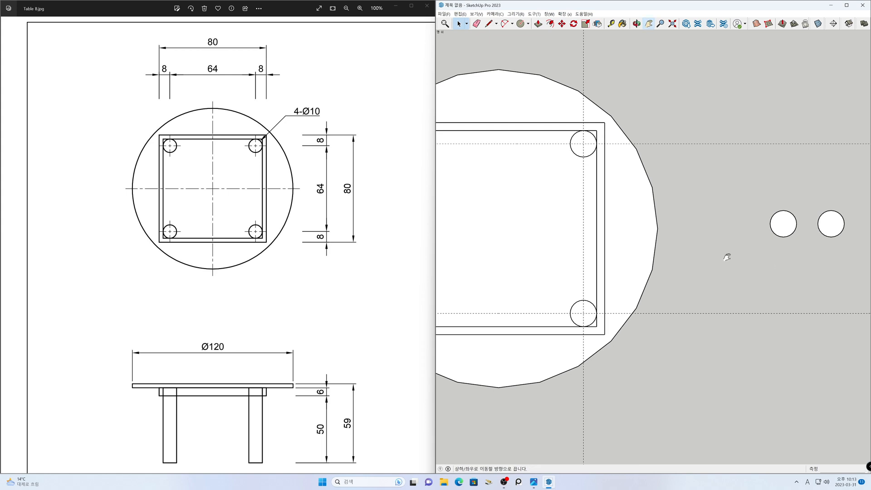
# - Move the two remaining leg circles together horizontally, closer to the tabletop
pyautogui.keyDown('shift'); pyautogui.moveTo(725, 254); pyautogui.dragTo(767, 256, button='middle'); pyautogui.keyUp('shift')
pyautogui.scroll(-1, 766, 256)
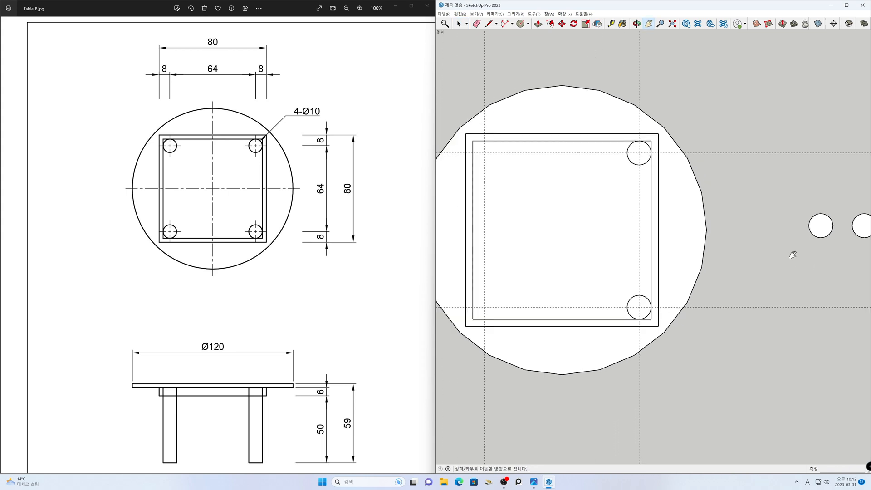
pyautogui.scroll(-3, 838, 254)
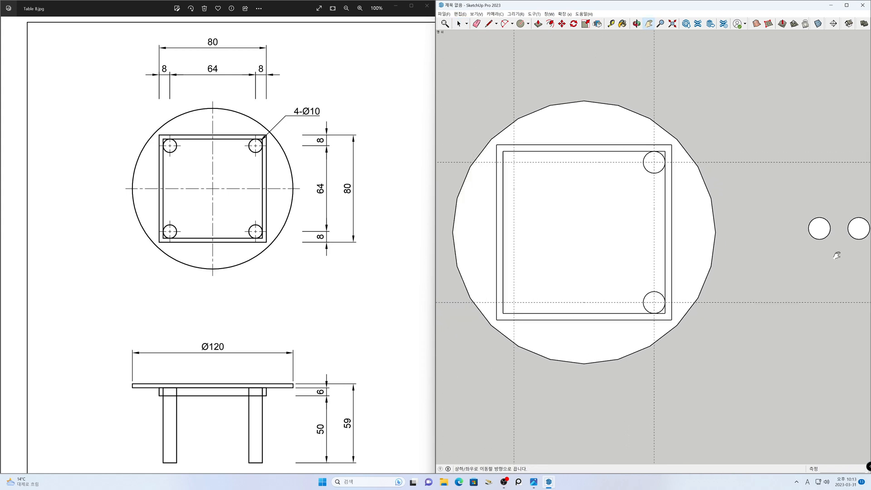
pyautogui.moveTo(837, 253); pyautogui.dragTo(789, 254)
pyautogui.press('space')
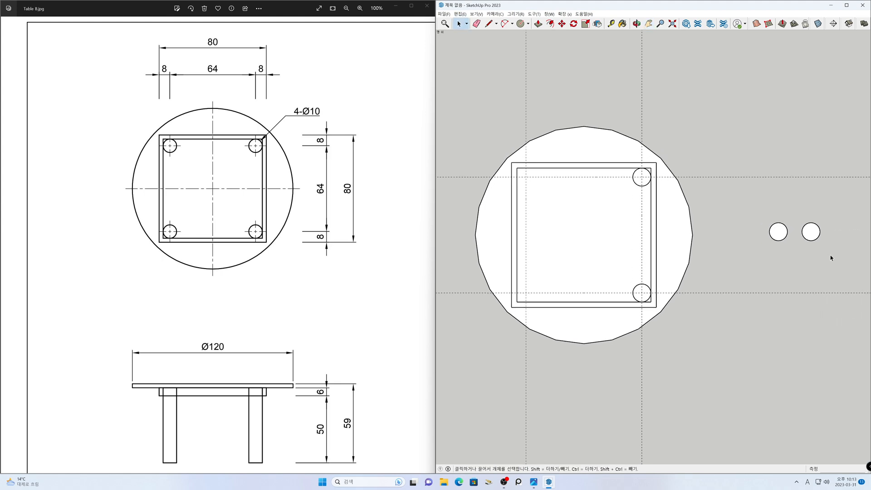
pyautogui.moveTo(755, 216); pyautogui.dragTo(756, 216)
pyautogui.press('m')
pyautogui.click(810, 203)
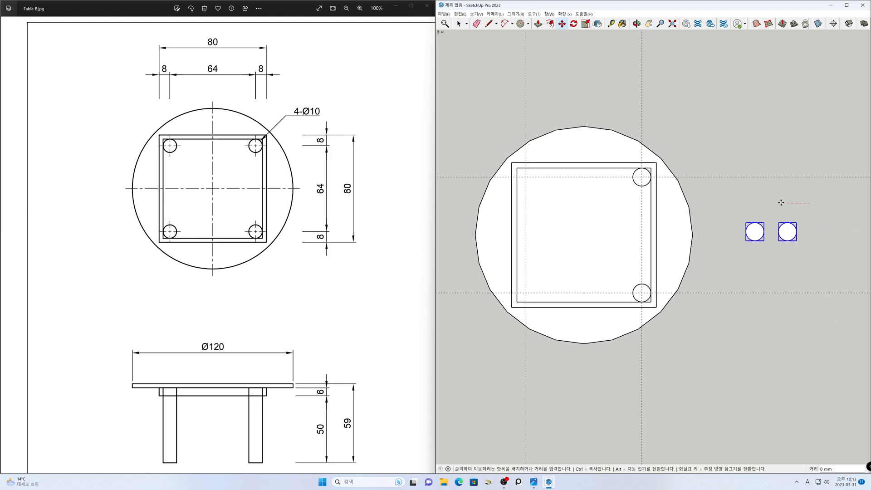
pyautogui.click(737, 203)
pyautogui.press('space')
pyautogui.click(742, 207)
# - Move the nearer remaining leg circle by its center onto the guide intersection in the frame's upper-left corner
pyautogui.keyDown('shift'); pyautogui.moveTo(747, 205); pyautogui.dragTo(796, 204, button='middle'); pyautogui.keyUp('shift')
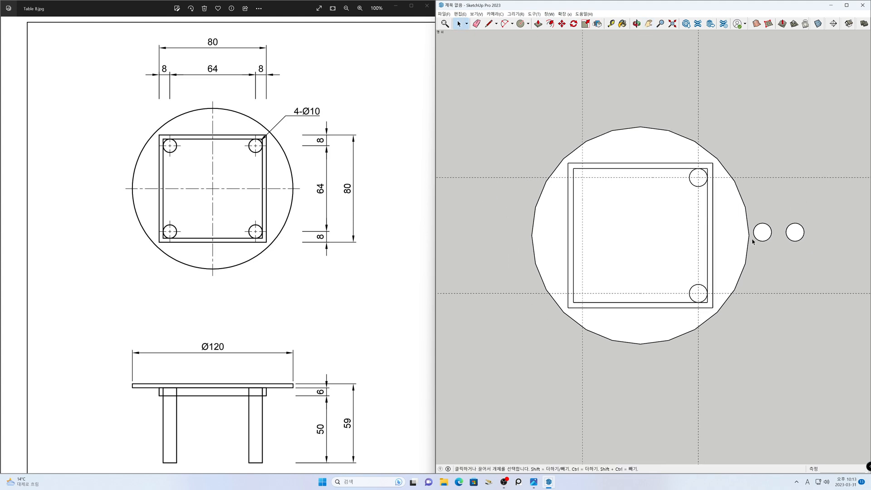
pyautogui.scroll(2, 757, 242)
pyautogui.click(770, 236)
pyautogui.press('m')
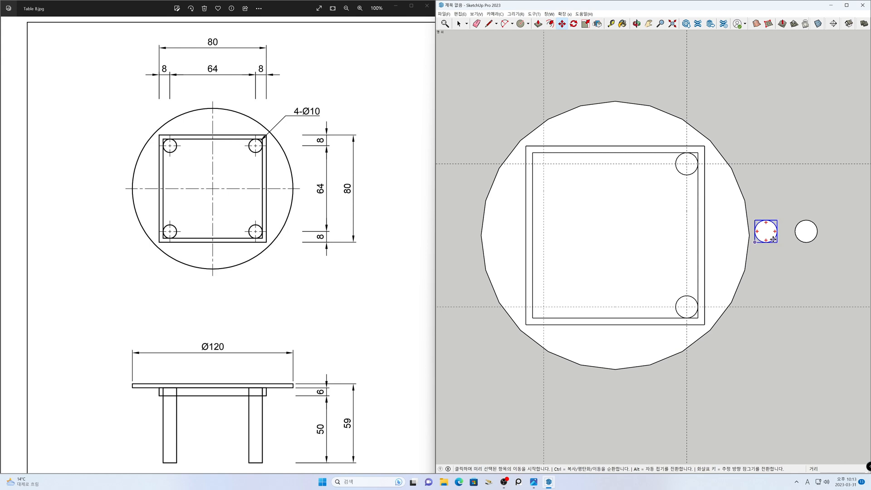
pyautogui.click(772, 239)
pyautogui.click(543, 164)
pyautogui.press('space')
# - Move the last leg circle by its center onto the guide intersection in the frame's lower-left corner
pyautogui.click(806, 237)
pyautogui.press('m')
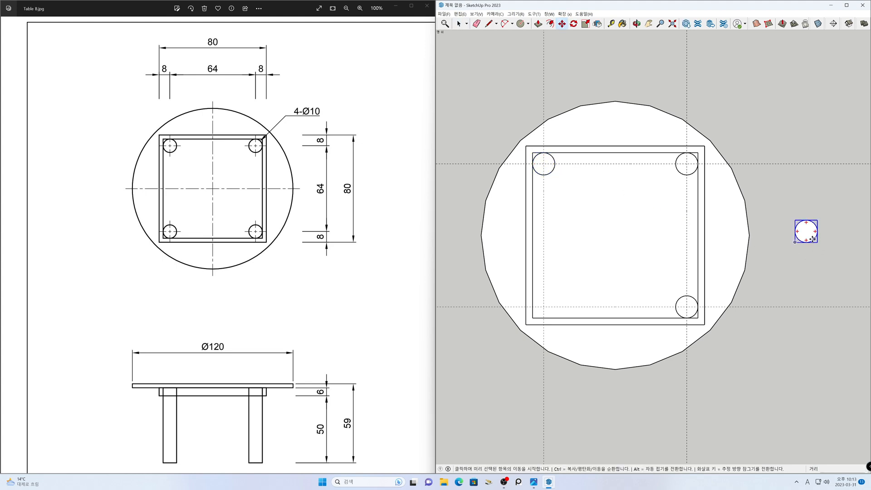
pyautogui.click(807, 232)
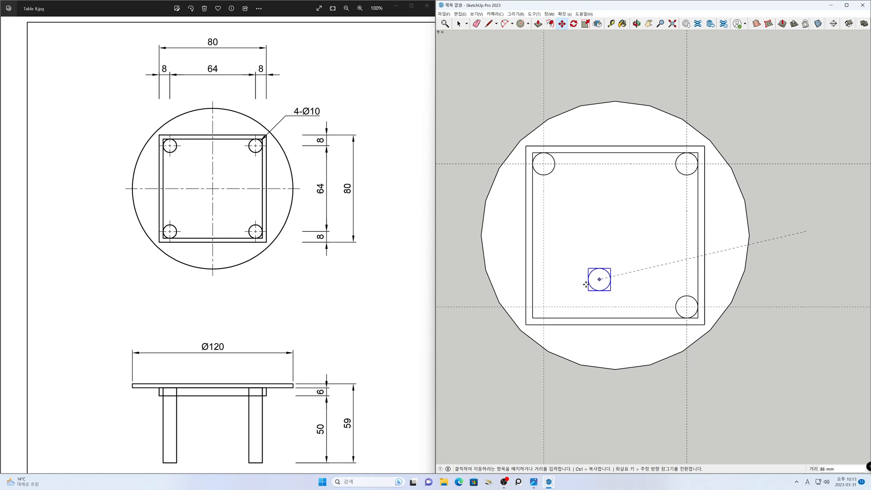
pyautogui.click(544, 307)
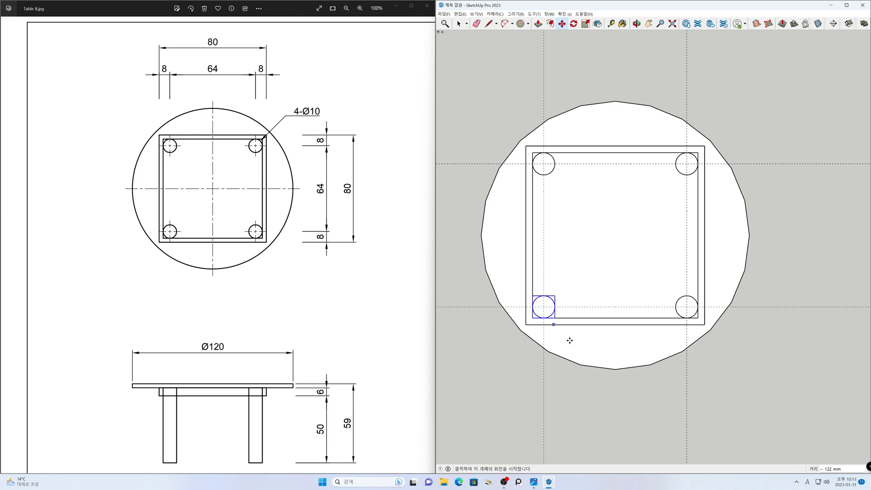
pyautogui.press('space')
pyautogui.click(629, 399)
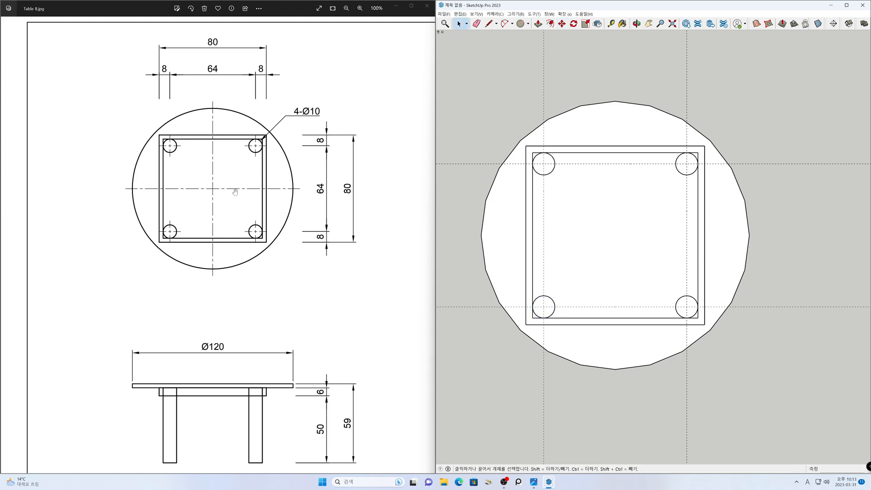
# - Compare the frame and leg layout with the top view in the reference drawing
pyautogui.moveTo(234, 192); pyautogui.dragTo(237, 251)
pyautogui.scroll(3, 222, 202)
pyautogui.moveTo(222, 207); pyautogui.dragTo(230, 254)
pyautogui.scroll(-2, 616, 233)
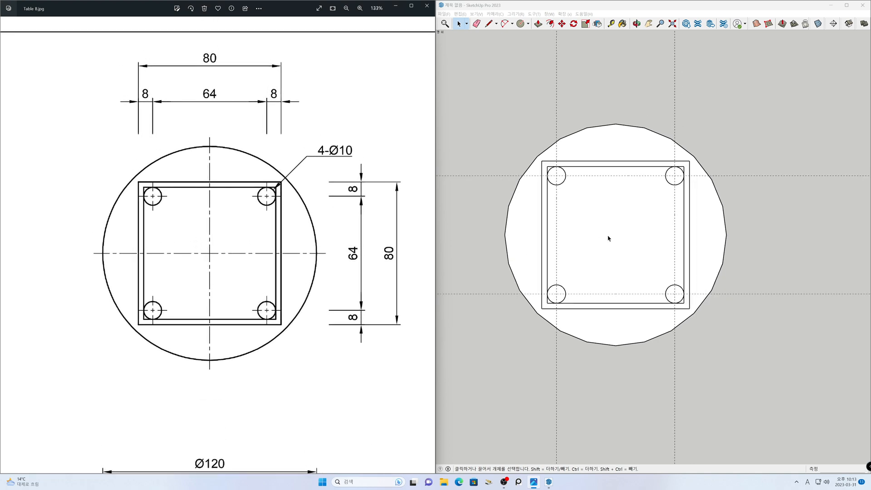
pyautogui.click(613, 243)
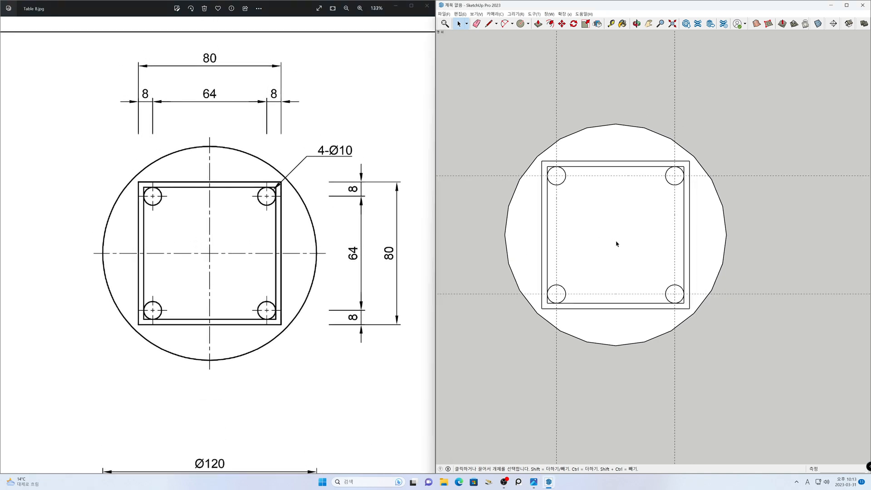
pyautogui.press('h')
pyautogui.moveTo(614, 239); pyautogui.dragTo(644, 238)
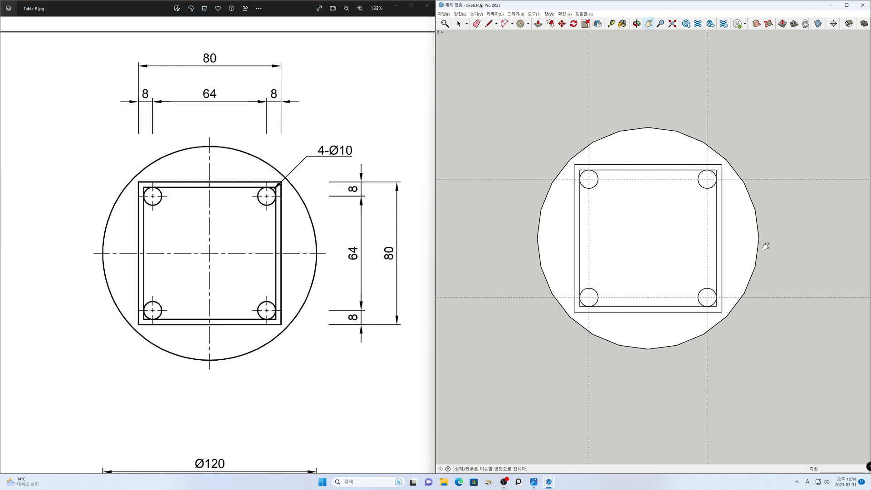
pyautogui.press('space')
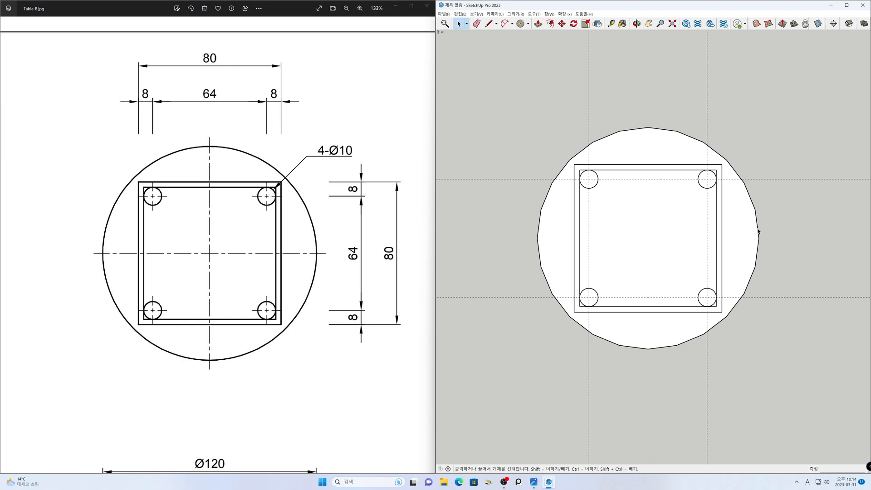
# - Erase all four construction guides crossing the tabletop with the Eraser
pyautogui.press('e')
pyautogui.moveTo(789, 190)
pyautogui.mouseDown()
pyautogui.moveTo(750, 130)
pyautogui.moveTo(581, 88)
pyautogui.moveTo(567, 96)
pyautogui.mouseUp()
pyautogui.press('space')
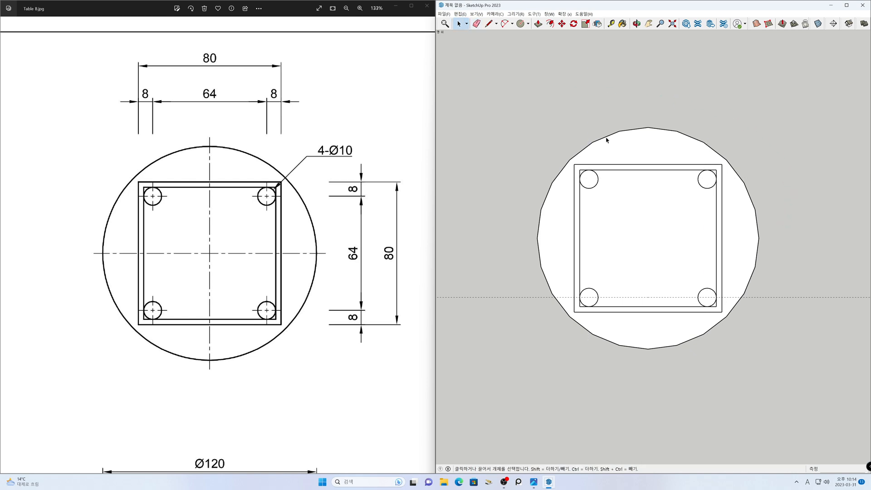
pyautogui.press('e')
pyautogui.moveTo(813, 278); pyautogui.dragTo(798, 305)
pyautogui.press('space')
# - Show the default tray beside the model
pyautogui.scroll(-2, 654, 249)
pyautogui.press('h')
pyautogui.moveTo(651, 244); pyautogui.dragTo(601, 237)
pyautogui.scroll(1, 600, 238)
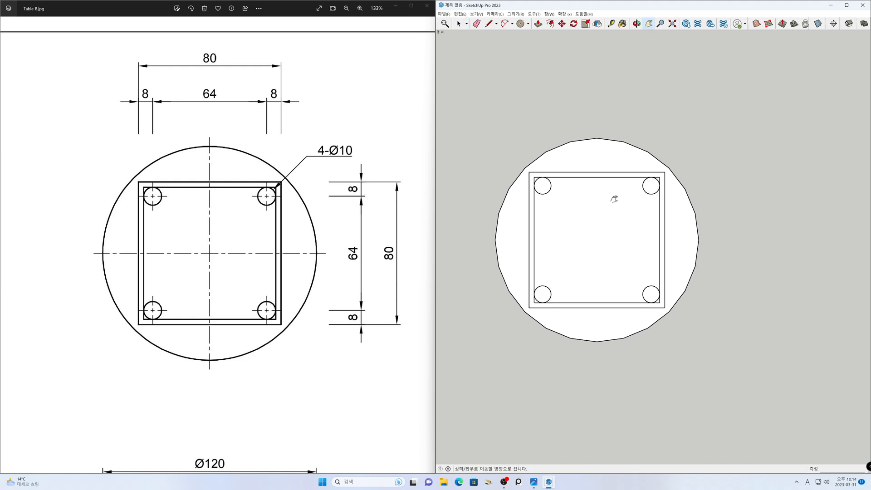
pyautogui.click(549, 14)
pyautogui.moveTo(553, 24)
pyautogui.click(608, 23)
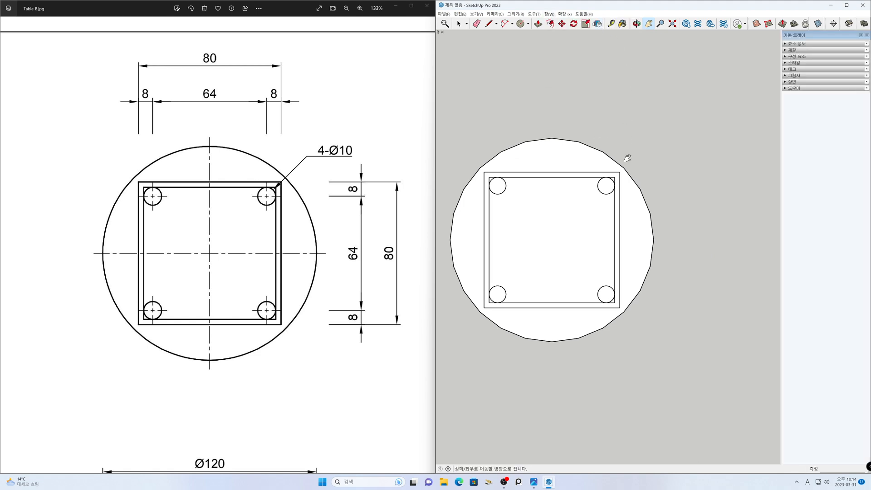
pyautogui.moveTo(630, 221); pyautogui.dragTo(660, 219)
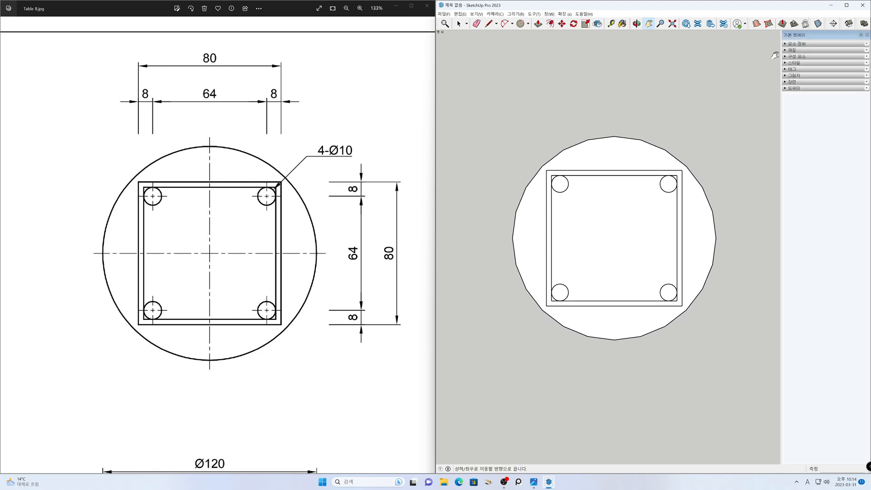
pyautogui.press('space')
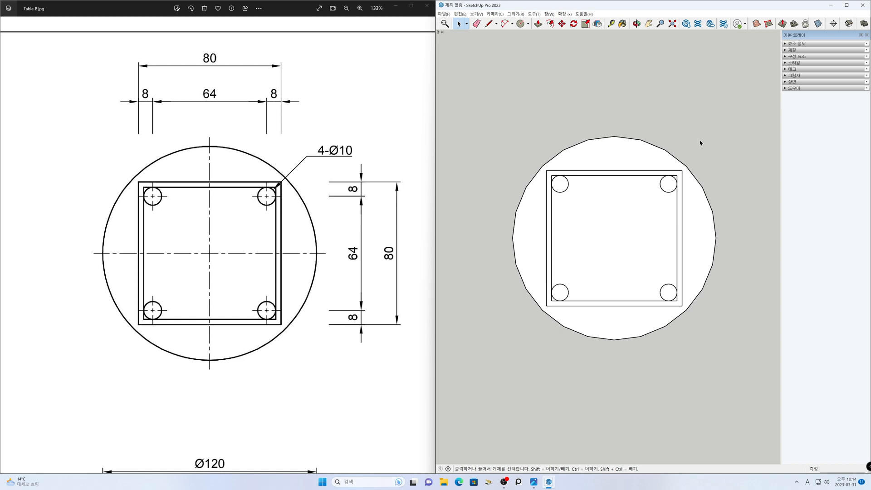
# - Open the tabletop group and set its circle to 60 segments in the entity info
pyautogui.click(675, 159)
pyautogui.click(742, 110)
pyautogui.tripleClick(664, 160)
pyautogui.click(672, 159)
pyautogui.click(810, 44)
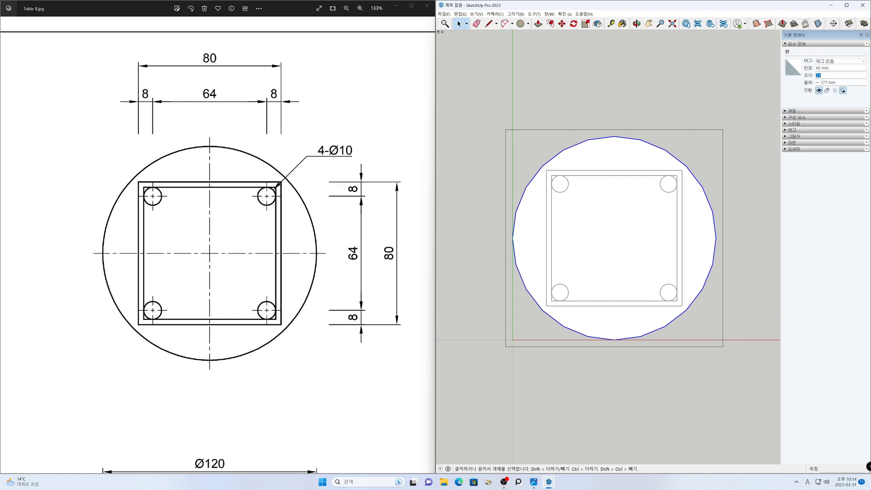
pyautogui.write('60')
pyautogui.press('Return')
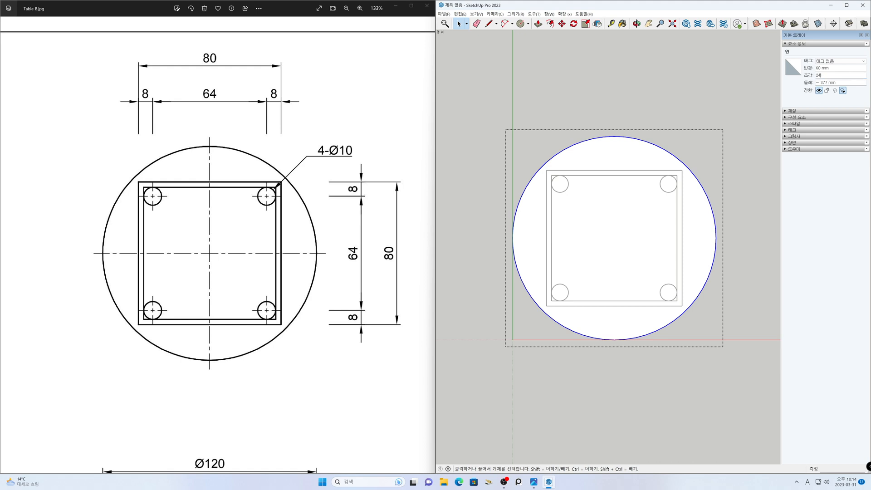
# - Return the tabletop circle to 24 segments, leave its group, and hide the default tray
pyautogui.click(734, 74)
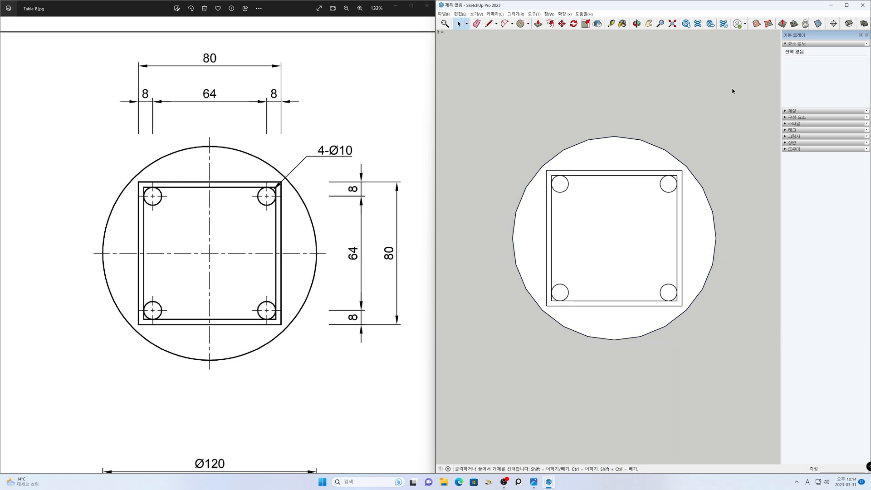
pyautogui.click(866, 35)
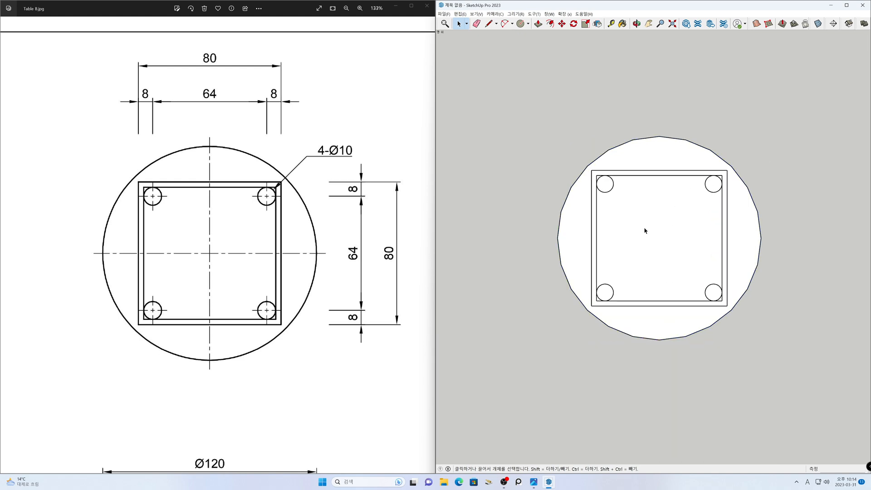
# - Switch the model to the isometric view with perspective projection, keeping the full reference drawing beside it
pyautogui.scroll(-6, 238, 241)
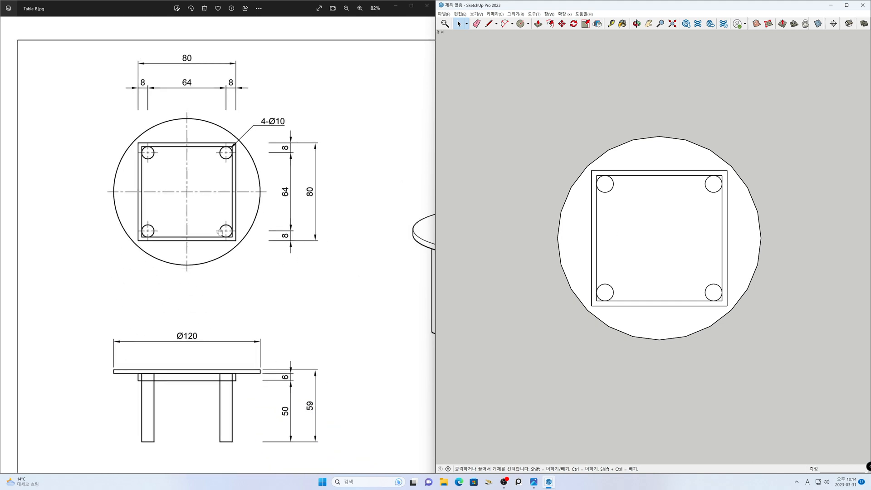
pyautogui.moveTo(261, 240); pyautogui.dragTo(194, 247)
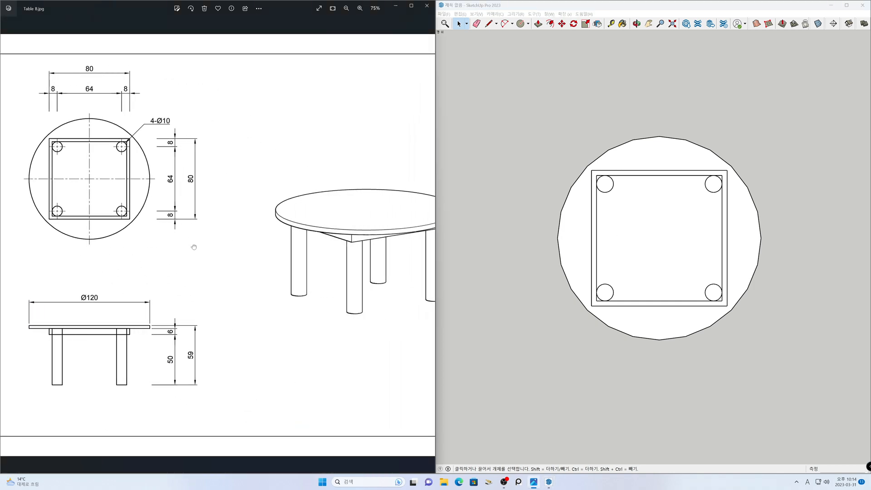
pyautogui.scroll(-2, 195, 246)
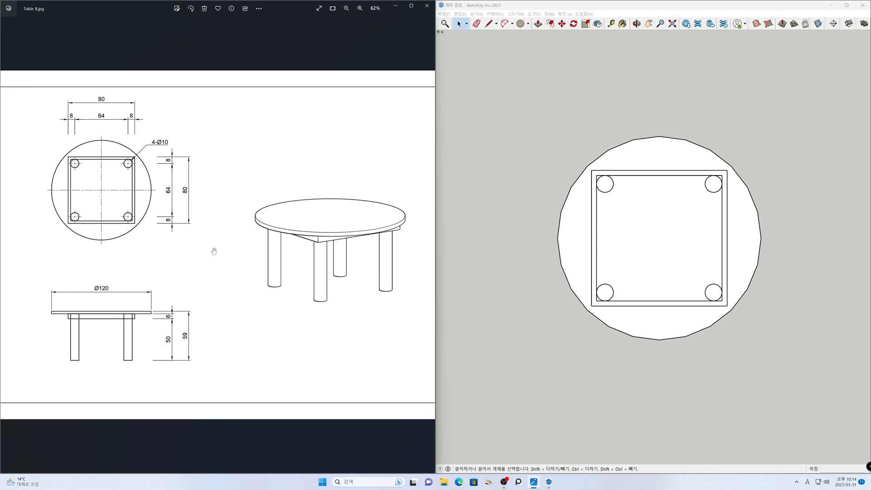
pyautogui.click(846, 5)
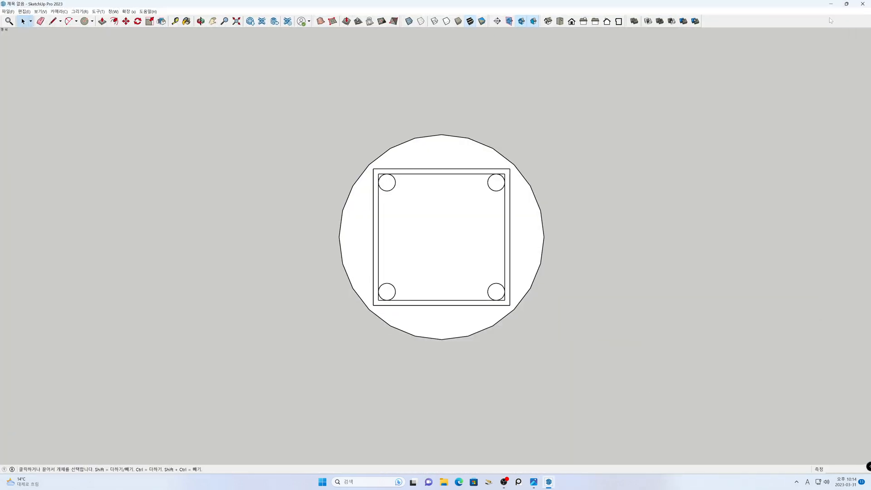
pyautogui.click(548, 23)
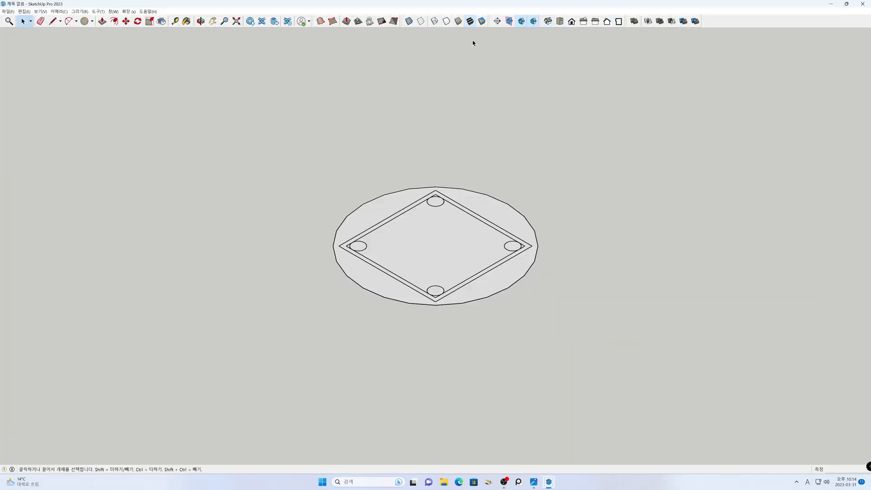
pyautogui.click(59, 12)
pyautogui.click(85, 54)
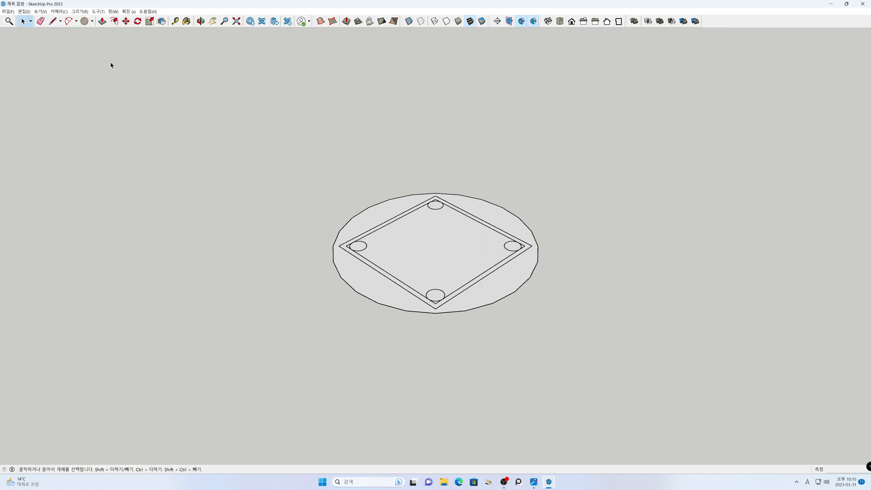
pyautogui.press('super+Right')
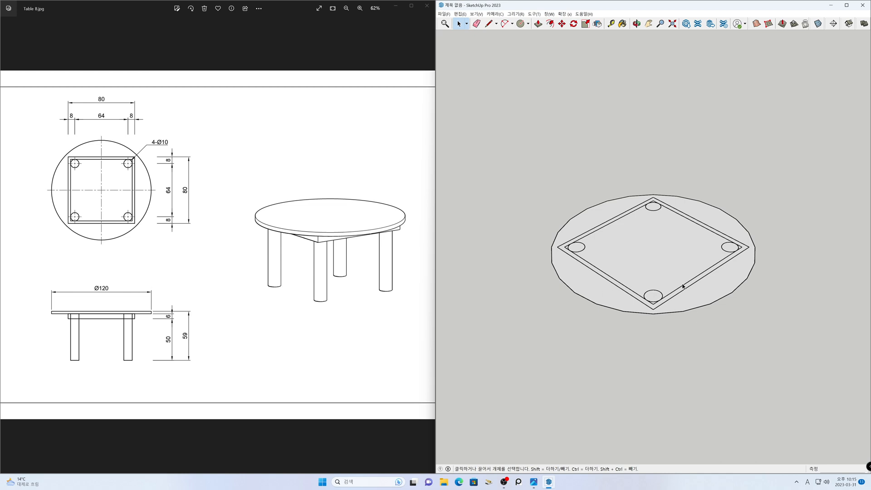
# - Move the tabletop group 56 mm straight up along the blue axis, above the frame and leg profiles
pyautogui.press('h')
pyautogui.moveTo(664, 271); pyautogui.dragTo(672, 266)
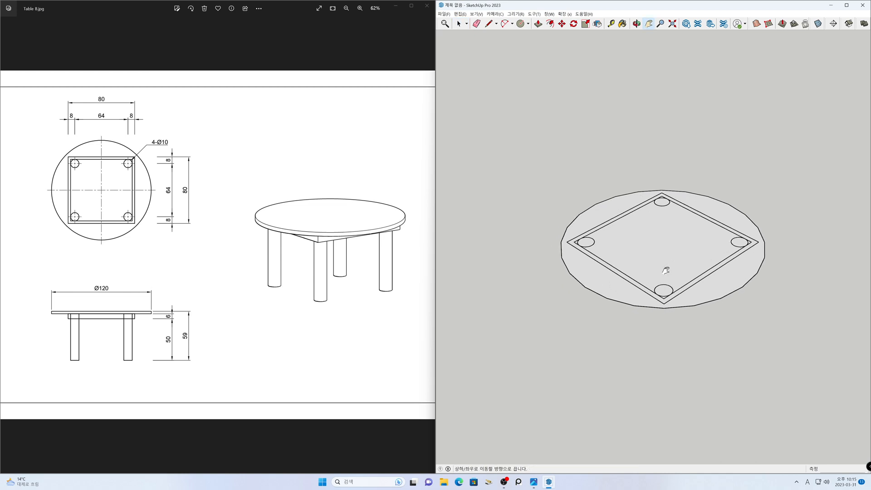
pyautogui.press('space')
pyautogui.click(597, 295)
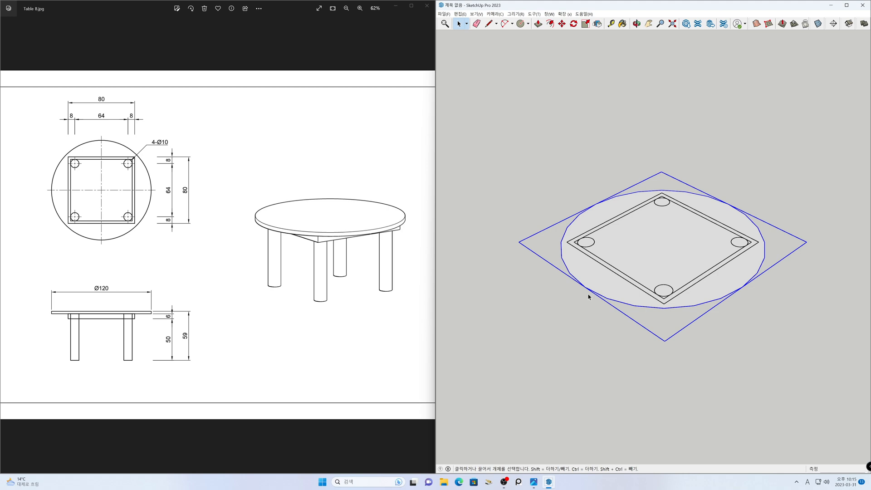
pyautogui.press('m')
pyautogui.click(509, 321)
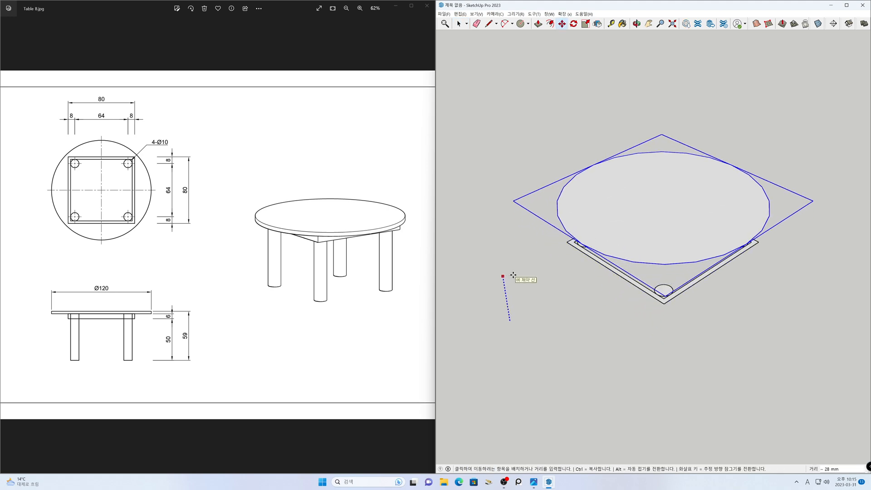
pyautogui.write('53')
pyautogui.press('Return')
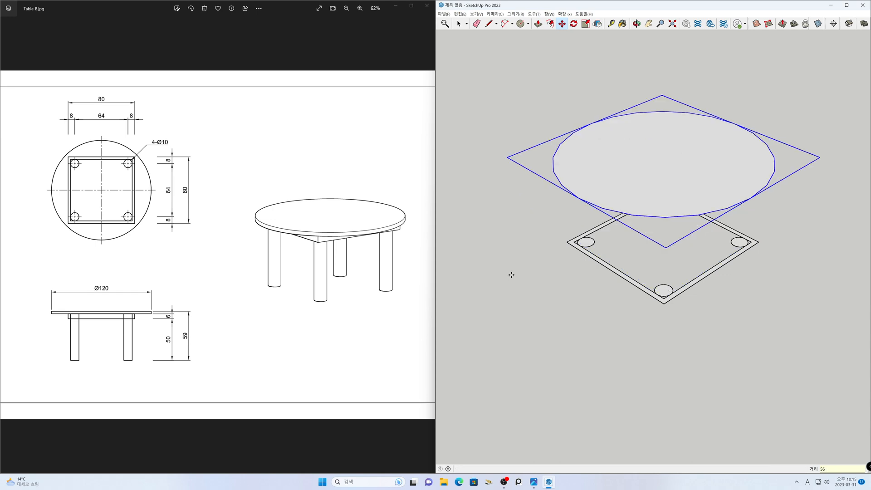
# - Move the square frame group 50 mm straight up along the blue axis, off the leg circles
pyautogui.press('space')
pyautogui.click(513, 280)
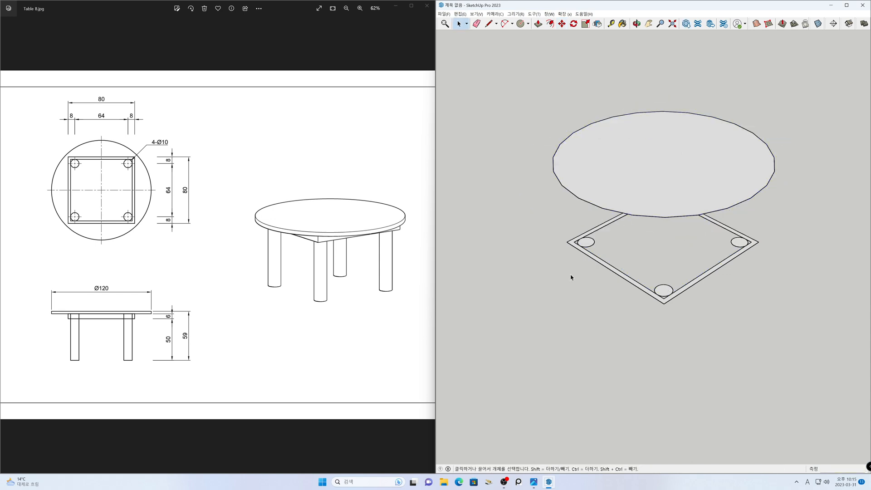
pyautogui.press('m')
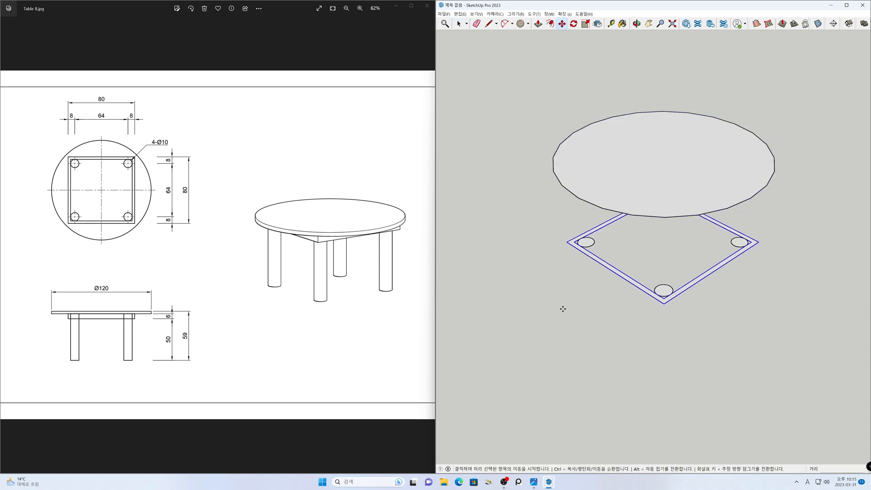
pyautogui.click(562, 313)
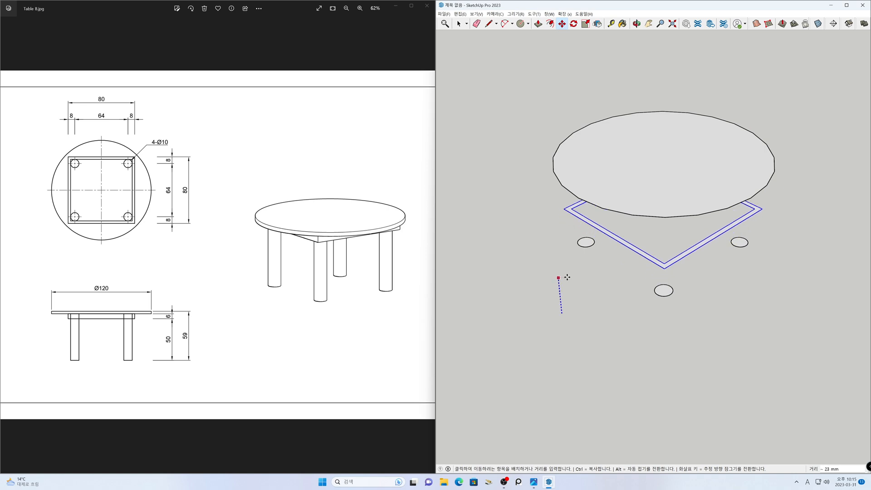
pyautogui.write('50')
pyautogui.press('Return')
pyautogui.press('space')
# - Open the tabletop group, extrude its circular face upward into a solid disc with Push/Pull, and leave the group
pyautogui.moveTo(663, 331)
pyautogui.mouseDown(button='middle')
pyautogui.moveTo(676, 126)
pyautogui.moveTo(666, 279)
pyautogui.moveTo(690, 194)
pyautogui.mouseUp(button='middle')
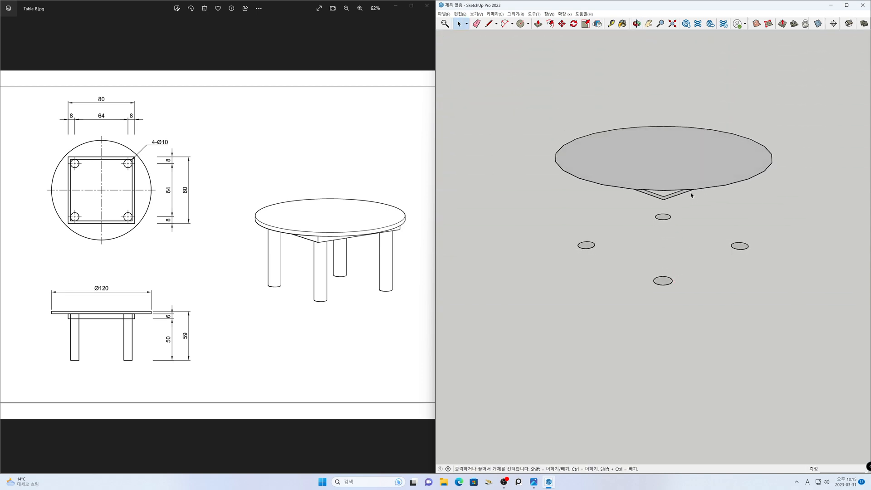
pyautogui.scroll(2, 689, 195)
pyautogui.moveTo(690, 247)
pyautogui.mouseDown(button='middle')
pyautogui.moveTo(687, 317)
pyautogui.moveTo(650, 277)
pyautogui.moveTo(653, 256)
pyautogui.mouseUp(button='middle')
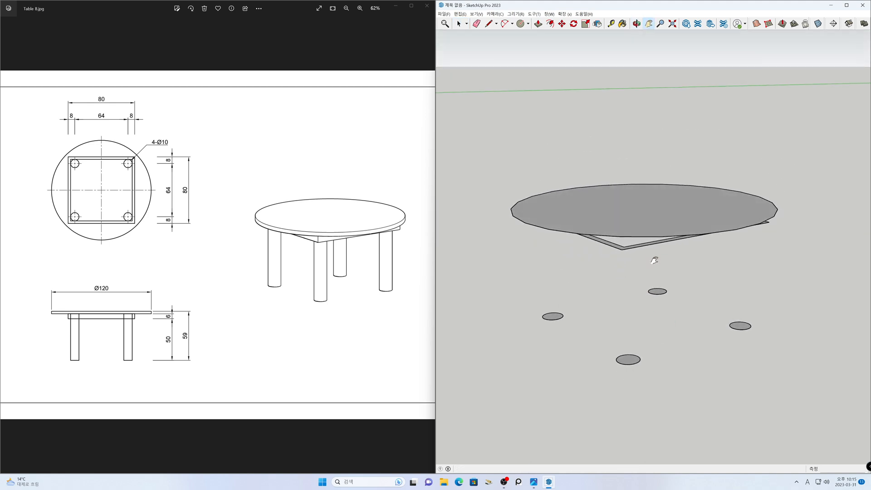
pyautogui.doubleClick(651, 227)
pyautogui.click(651, 227)
pyautogui.press('p')
pyautogui.click(652, 228)
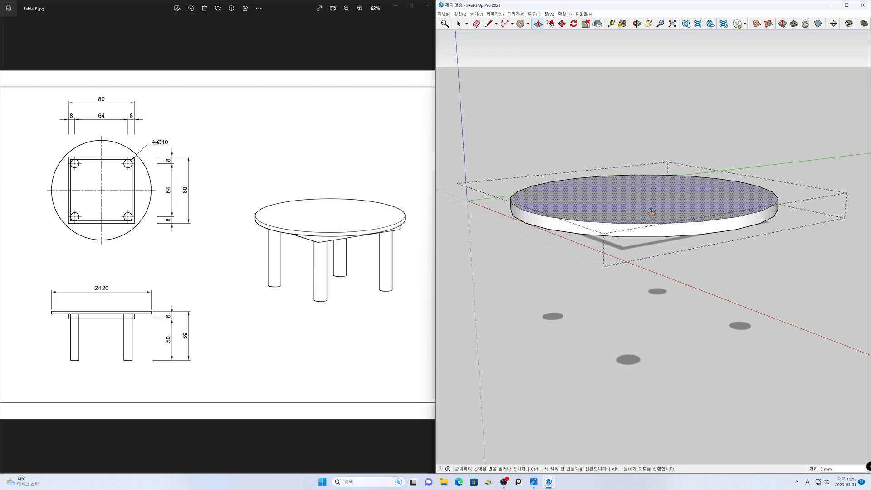
pyautogui.press('Return')
pyautogui.press('space')
pyautogui.click(658, 262)
# - Open the square frame group, extrude its profile up to the underside of the tabletop, and leave the group
pyautogui.moveTo(655, 263)
pyautogui.mouseDown(button='middle')
pyautogui.moveTo(654, 274)
pyautogui.moveTo(618, 288)
pyautogui.mouseUp(button='middle')
pyautogui.scroll(1, 622, 265)
pyautogui.scroll(1, 614, 278)
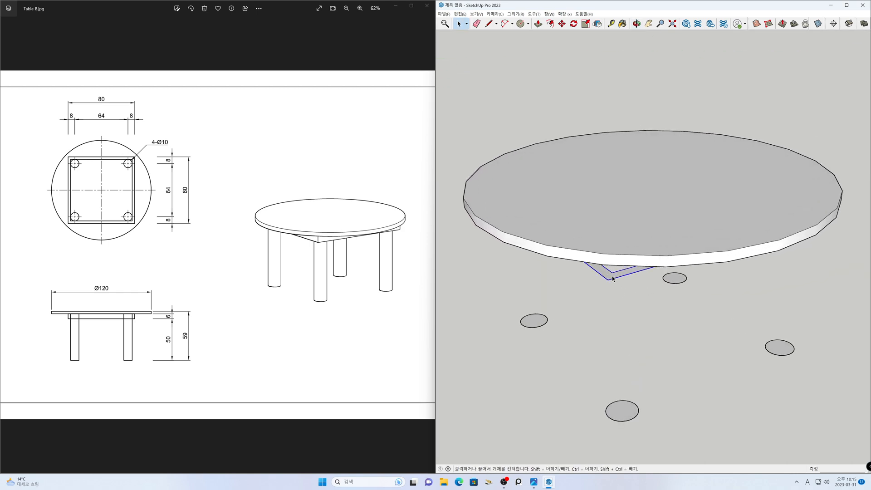
pyautogui.doubleClick(612, 279)
pyautogui.click(605, 276)
pyautogui.press('p')
pyautogui.click(606, 274)
pyautogui.press('Return')
pyautogui.press('space')
pyautogui.click(607, 320)
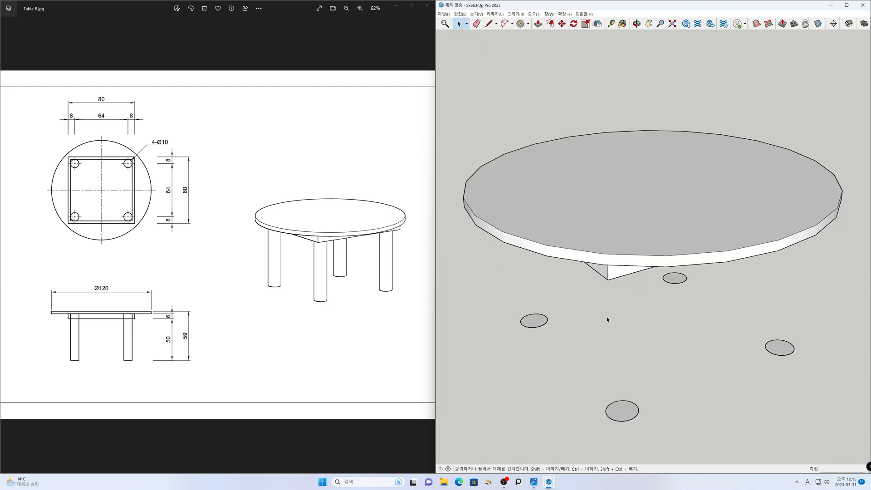
# - Maximize the modeling window, inspect the tabletop and frame in wireframe display, and restore the shaded display
pyautogui.moveTo(629, 315)
pyautogui.mouseDown(button='middle')
pyautogui.moveTo(698, 353)
pyautogui.moveTo(684, 252)
pyautogui.moveTo(684, 83)
pyautogui.moveTo(496, 103)
pyautogui.moveTo(760, 103)
pyautogui.moveTo(694, 238)
pyautogui.moveTo(634, 311)
pyautogui.mouseUp(button='middle')
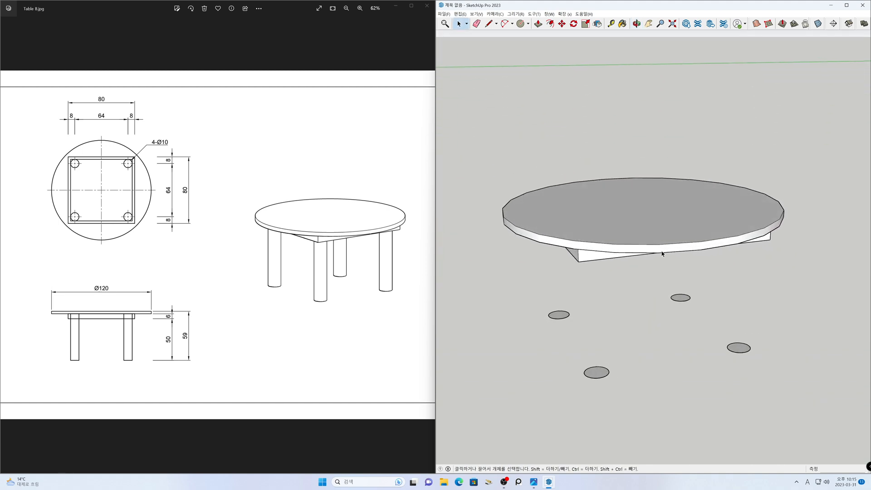
pyautogui.click(846, 5)
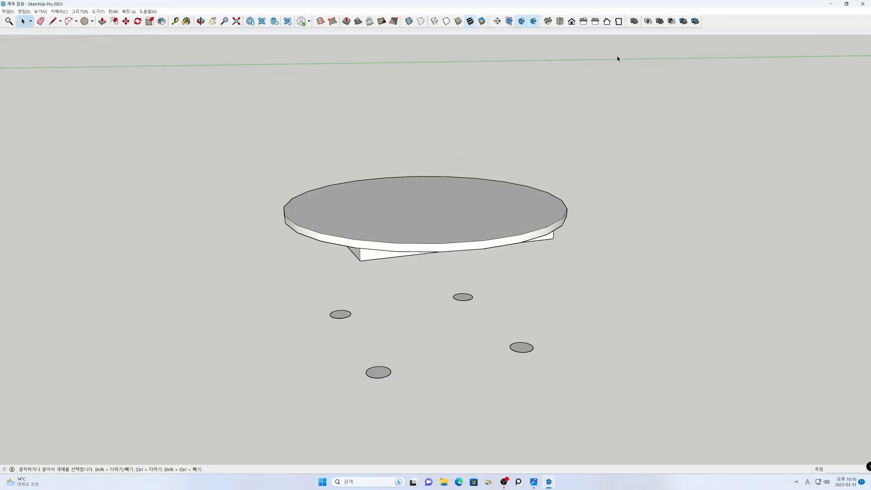
pyautogui.click(434, 22)
pyautogui.moveTo(438, 72); pyautogui.dragTo(544, 213, button='middle')
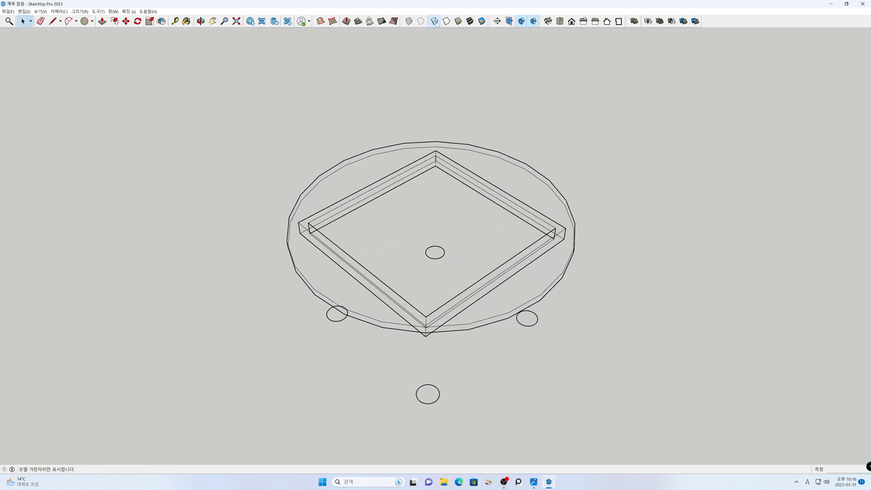
pyautogui.click(480, 22)
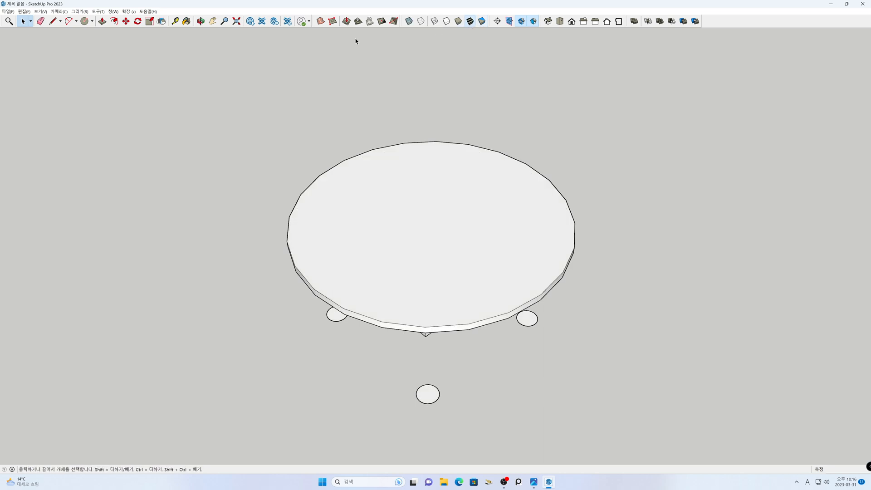
# - Inspect the frame through the tabletop in X-ray display, switch X-ray off, and dock the model beside the reference drawing
pyautogui.click(409, 21)
pyautogui.moveTo(270, 313); pyautogui.dragTo(348, 329, button='middle')
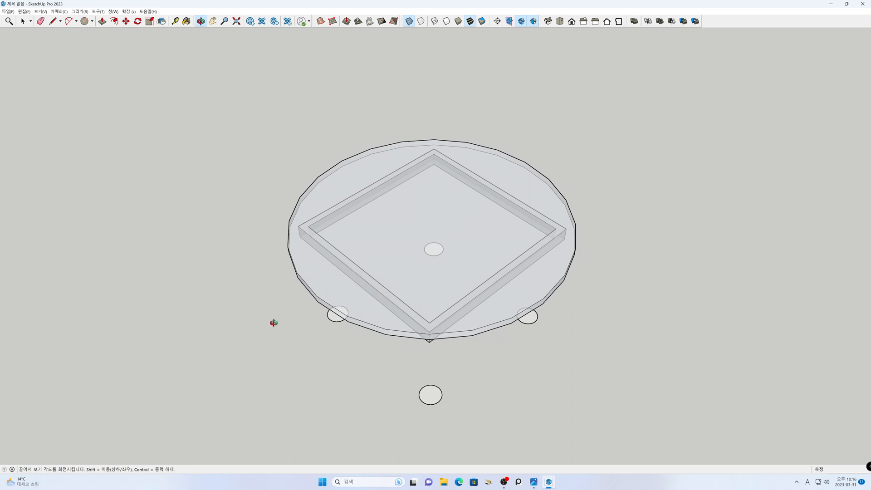
pyautogui.moveTo(349, 330); pyautogui.dragTo(389, 297)
pyautogui.press('space')
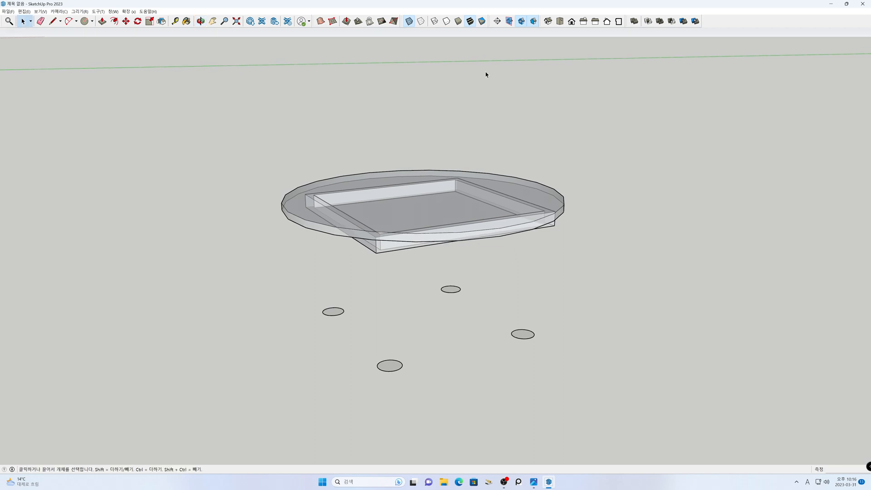
pyautogui.click(408, 22)
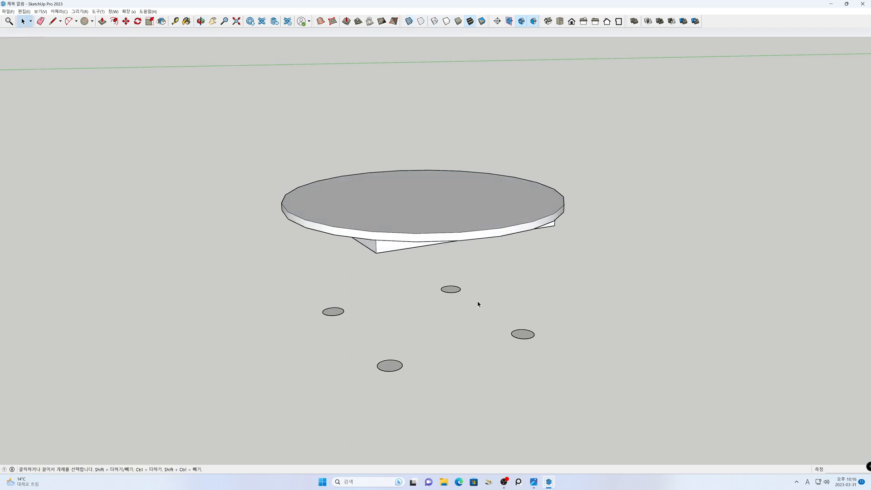
pyautogui.press('super+Right')
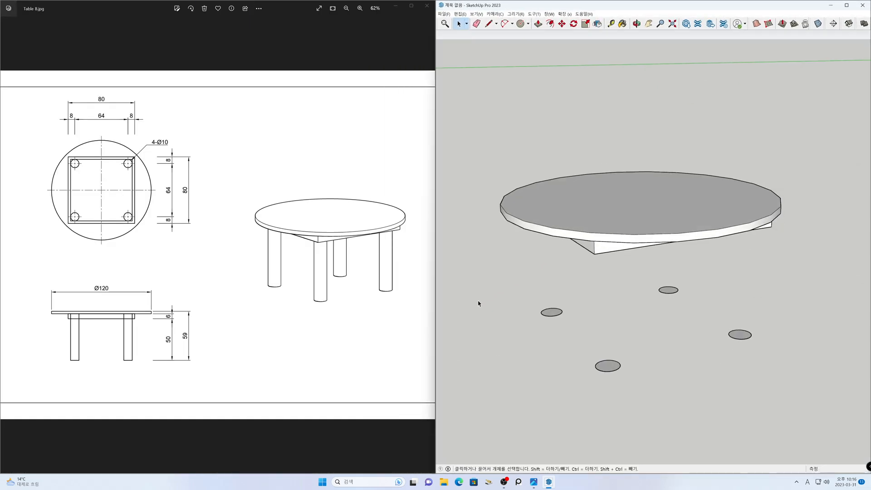
# - Select all four leg circle groups below the tabletop and explode them into loose geometry
pyautogui.scroll(-1, 675, 304)
pyautogui.press('h')
pyautogui.moveTo(677, 299); pyautogui.dragTo(680, 263)
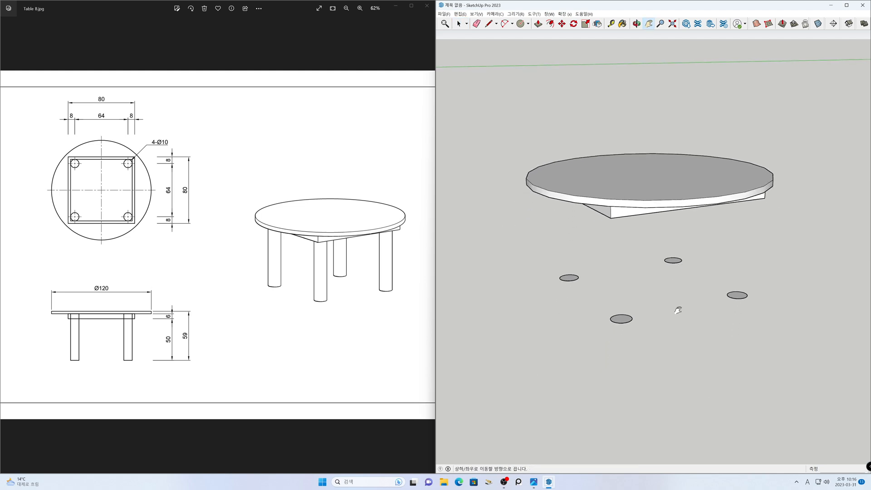
pyautogui.press('space')
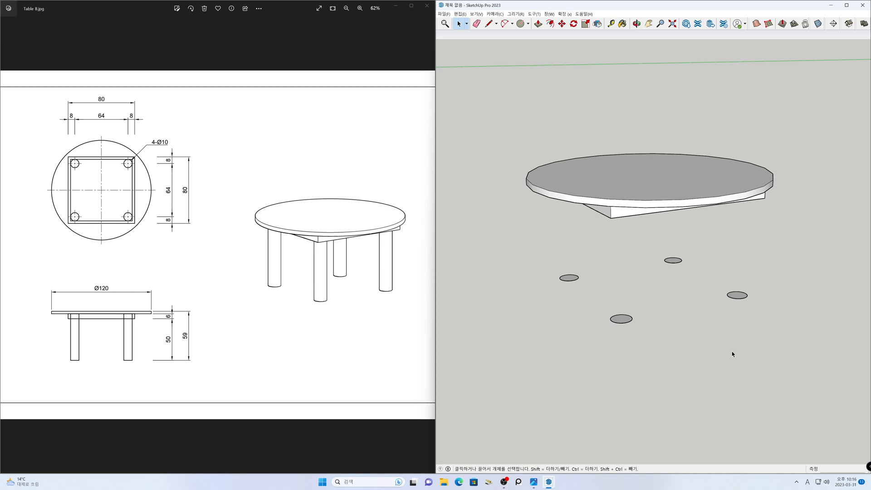
pyautogui.moveTo(538, 245); pyautogui.dragTo(538, 246)
pyautogui.rightClick(572, 282)
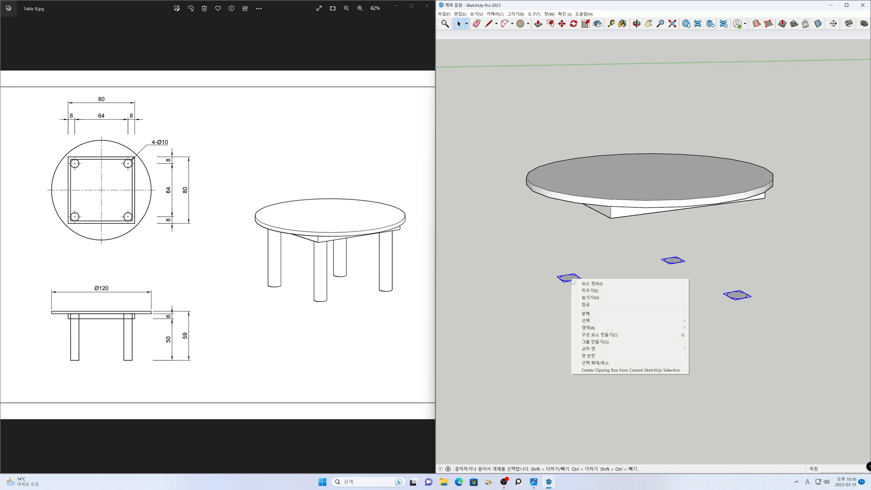
pyautogui.click(586, 313)
pyautogui.click(590, 318)
# - Extrude one leg circle 56 mm up to the tabletop with Push/Pull and repeat that height on the other three circles
pyautogui.scroll(2, 654, 297)
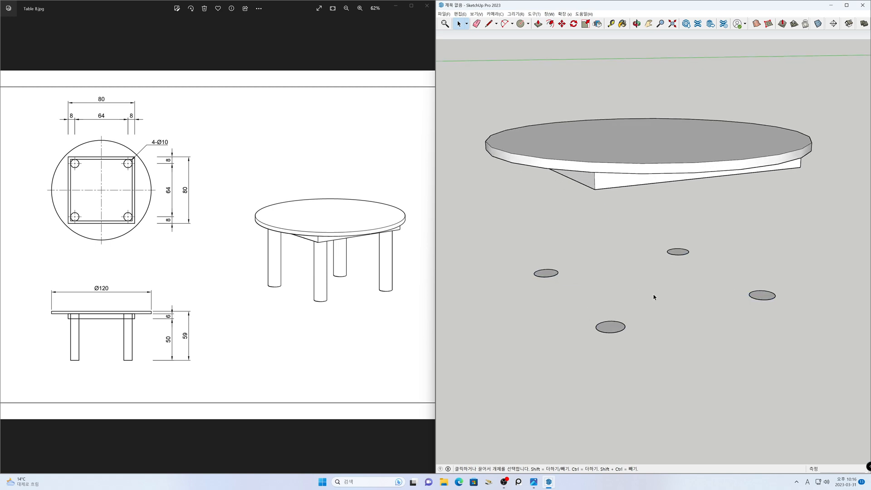
pyautogui.scroll(1, 645, 290)
pyautogui.press('p')
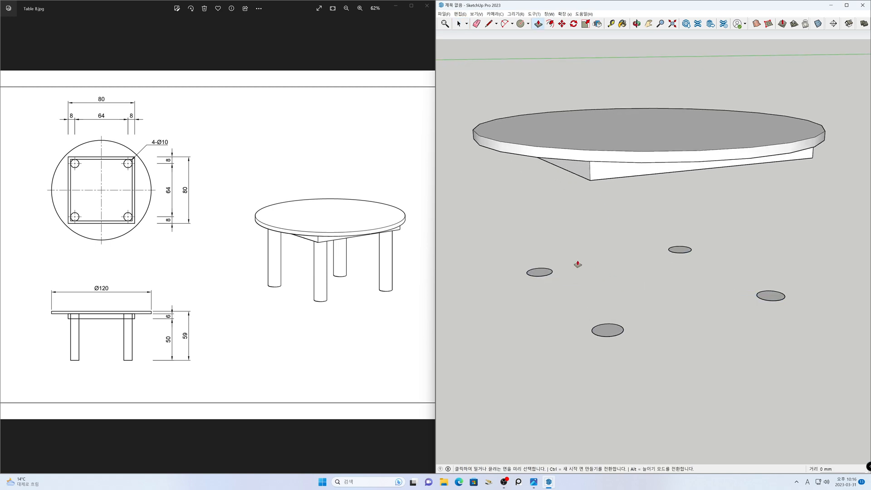
pyautogui.moveTo(541, 274); pyautogui.dragTo(541, 241)
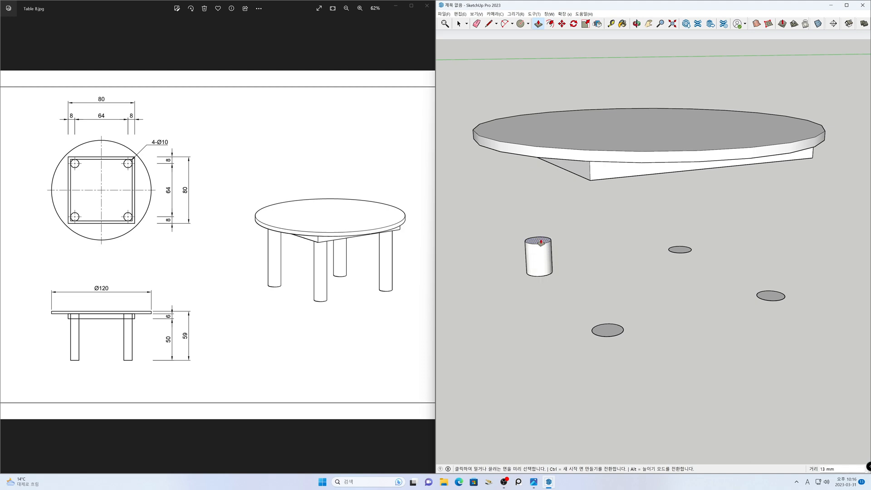
pyautogui.press('Return')
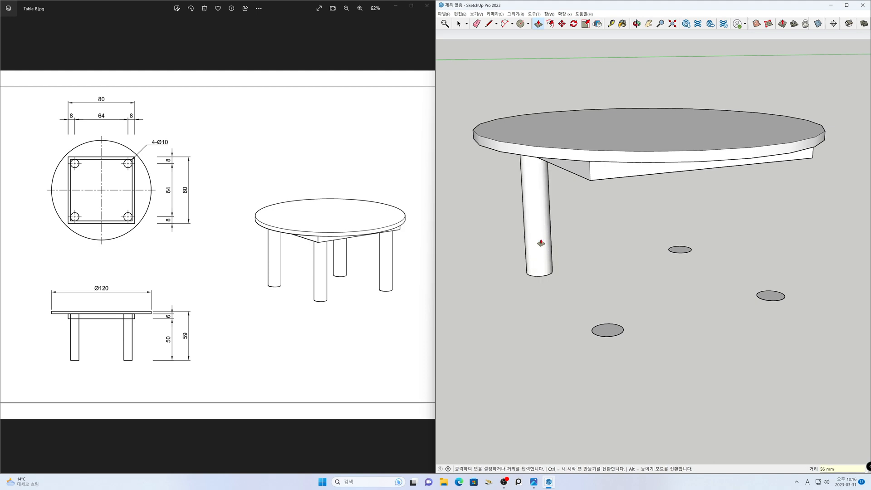
pyautogui.doubleClick(679, 249)
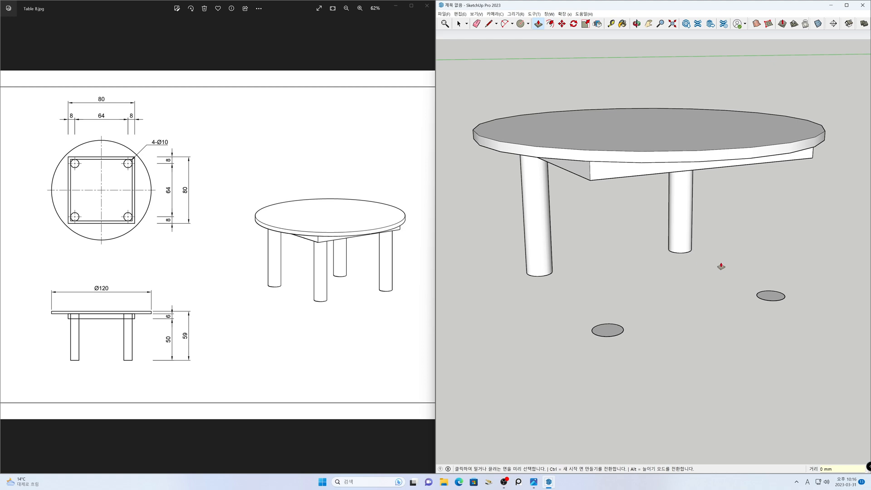
pyautogui.doubleClick(771, 295)
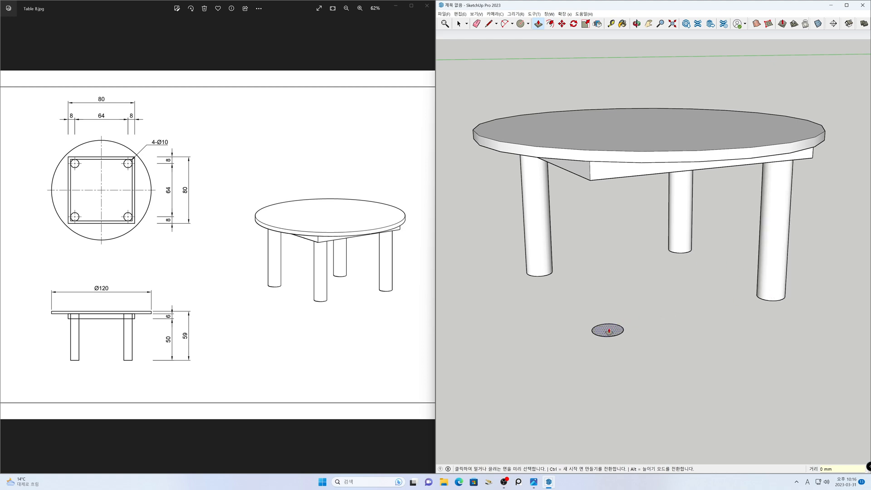
pyautogui.doubleClick(608, 330)
pyautogui.press('space')
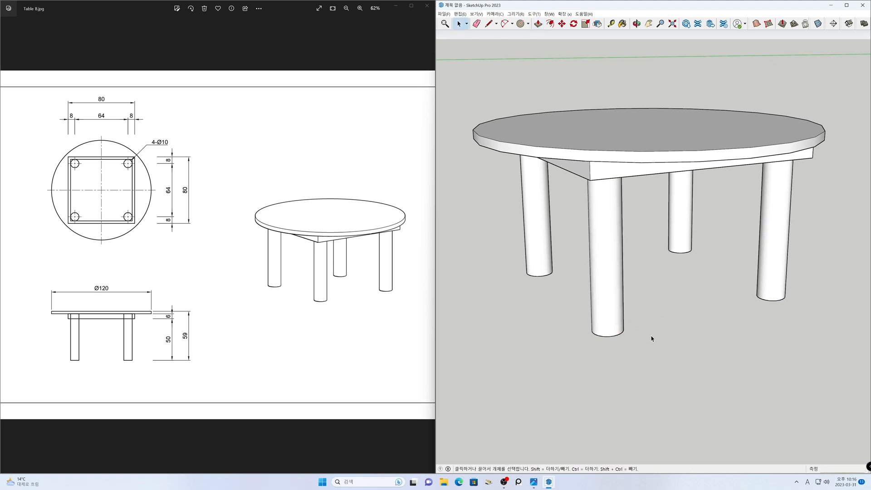
# - Select all connected geometry of the front leg, make it a group, and clear the selection
pyautogui.click(614, 333)
pyautogui.click(630, 329)
pyautogui.tripleClick(611, 315)
pyautogui.rightClick(612, 315)
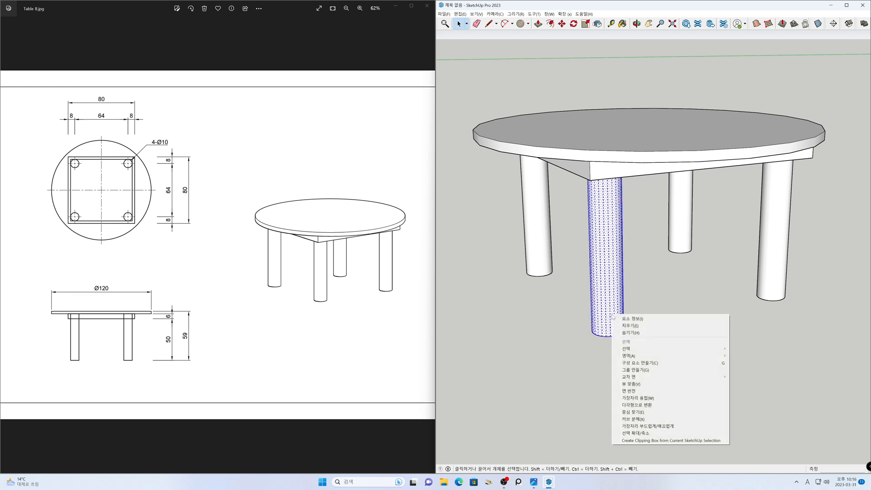
pyautogui.click(628, 371)
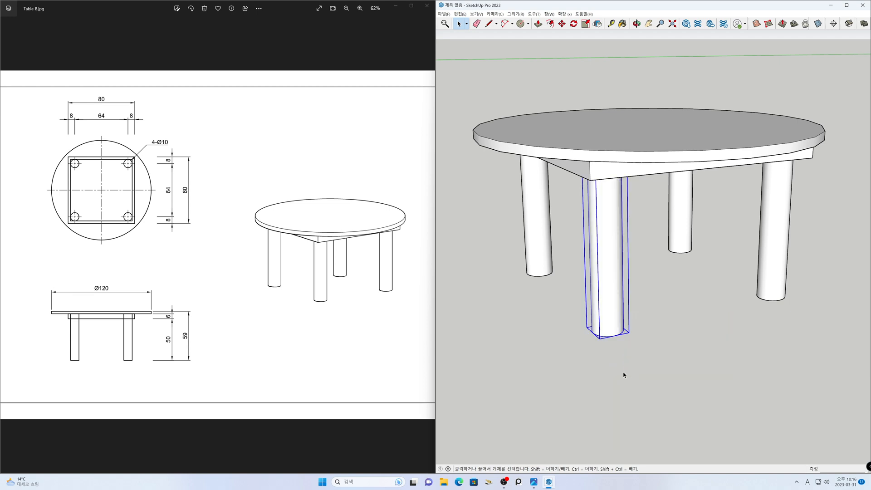
pyautogui.click(580, 372)
# - Select all connected geometry of the left leg and make it its own group
pyautogui.doubleClick(538, 265)
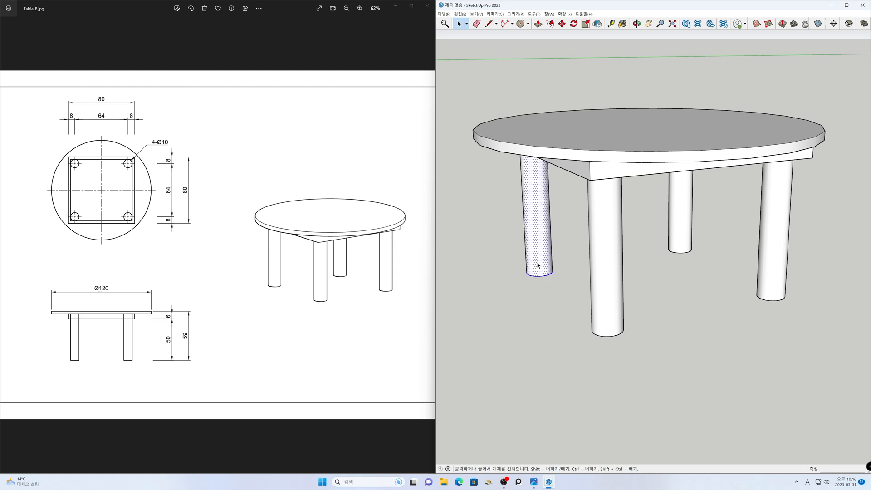
pyautogui.click(567, 265)
pyautogui.tripleClick(541, 256)
pyautogui.rightClick(541, 253)
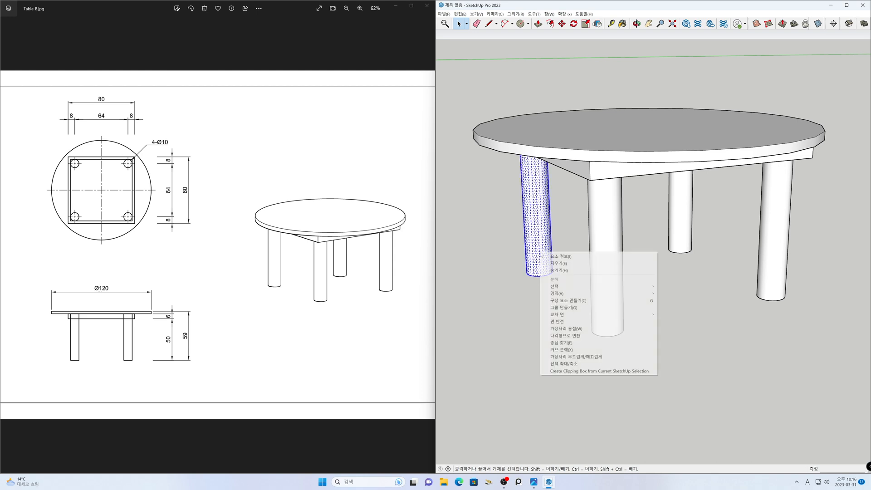
pyautogui.click(564, 307)
pyautogui.click(639, 302)
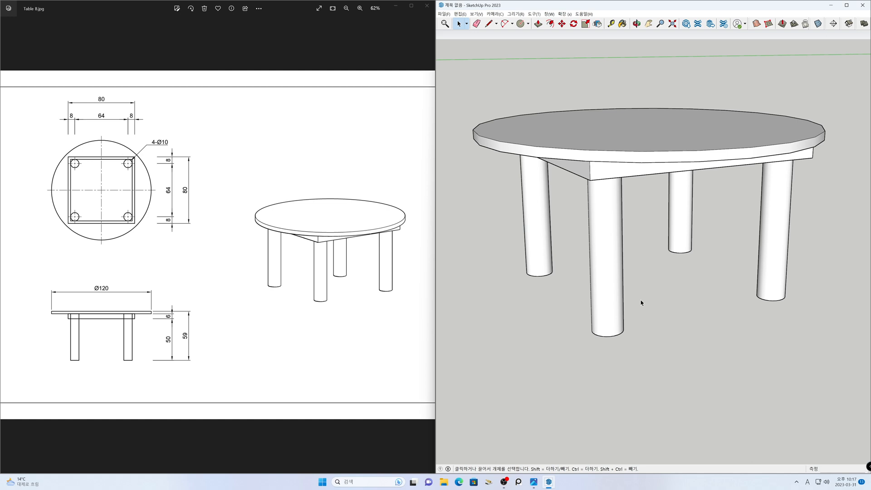
# - Select all connected geometry of the rear leg and turn it into a separate group
pyautogui.tripleClick(688, 242)
pyautogui.rightClick(686, 238)
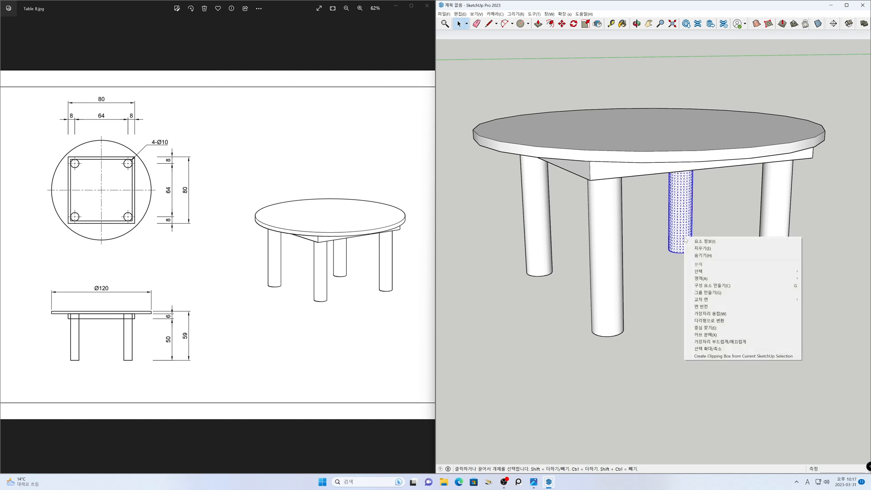
pyautogui.click(703, 293)
pyautogui.click(700, 299)
# - Group the complete right leg geometry and bring the whole finished table into view
pyautogui.tripleClick(781, 280)
pyautogui.rightClick(780, 277)
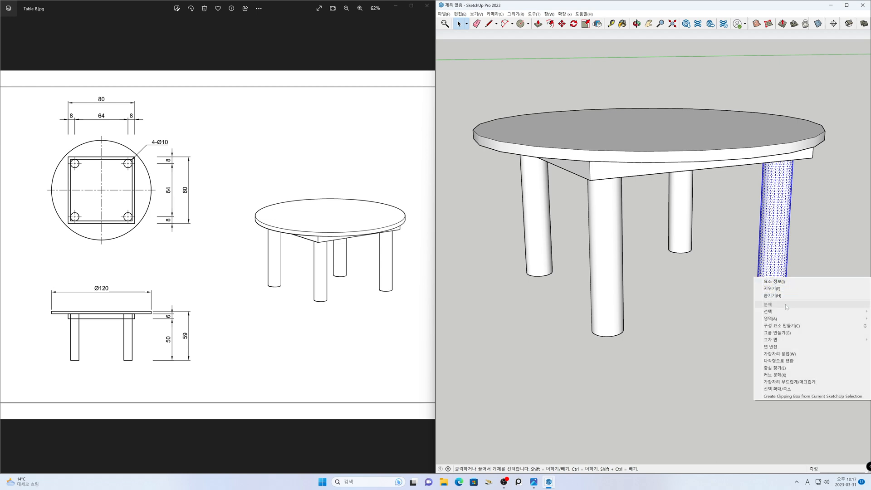
pyautogui.click(781, 332)
pyautogui.click(749, 348)
pyautogui.moveTo(733, 379)
pyautogui.mouseDown(button='middle')
pyautogui.moveTo(697, 93)
pyautogui.moveTo(693, 252)
pyautogui.moveTo(662, 268)
pyautogui.moveTo(664, 379)
pyautogui.mouseUp(button='middle')
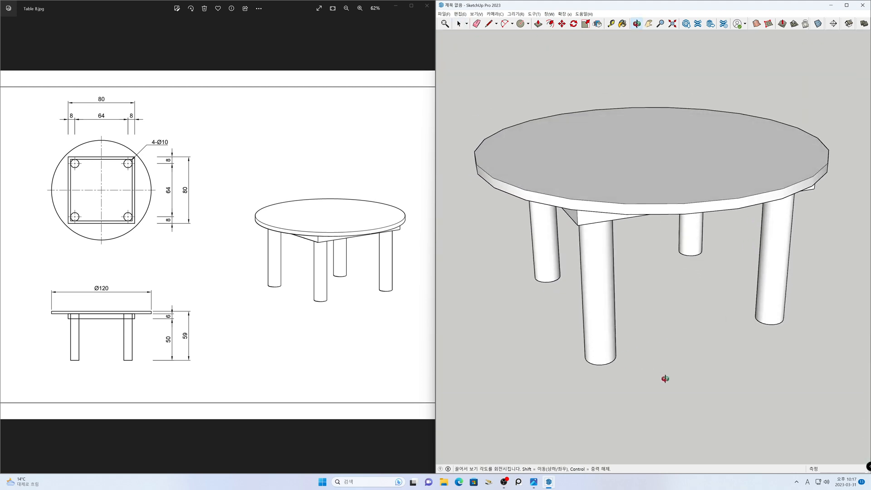
pyautogui.scroll(-4, 661, 349)
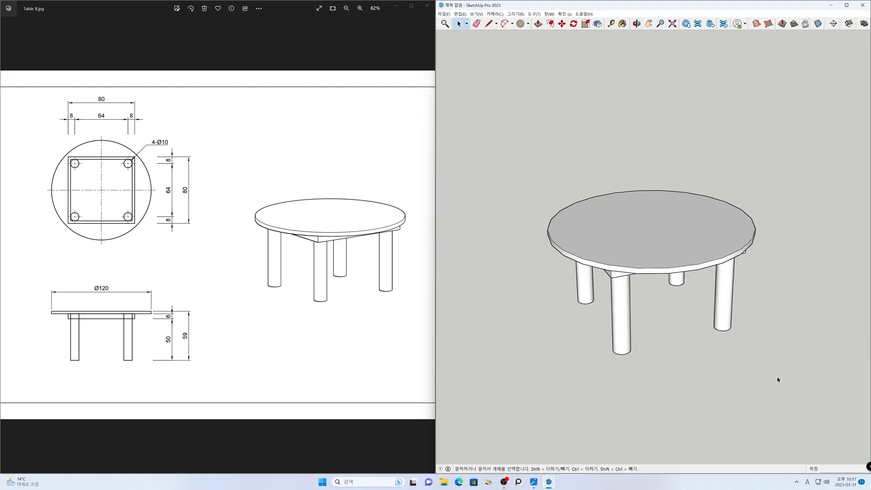
# - Select the tabletop, frame and all four legs, combine them into one group for the whole table, and clear the selection
pyautogui.moveTo(508, 163); pyautogui.dragTo(508, 162)
pyautogui.rightClick(606, 220)
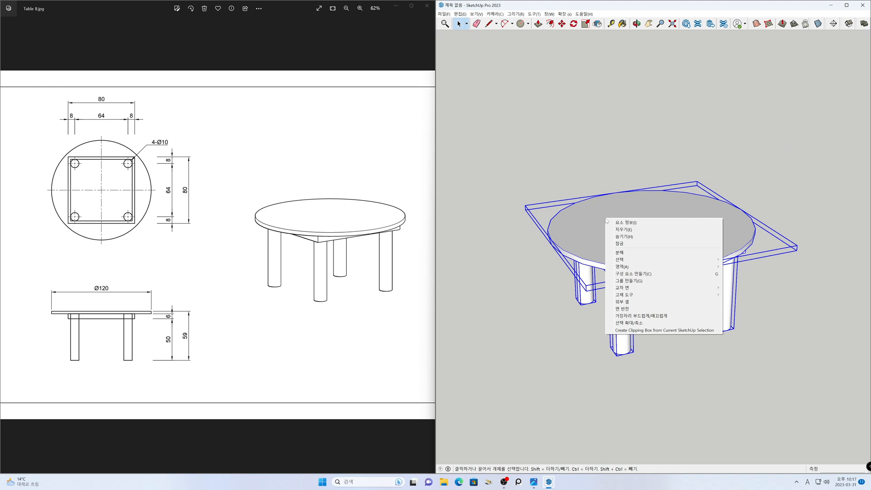
pyautogui.click(647, 281)
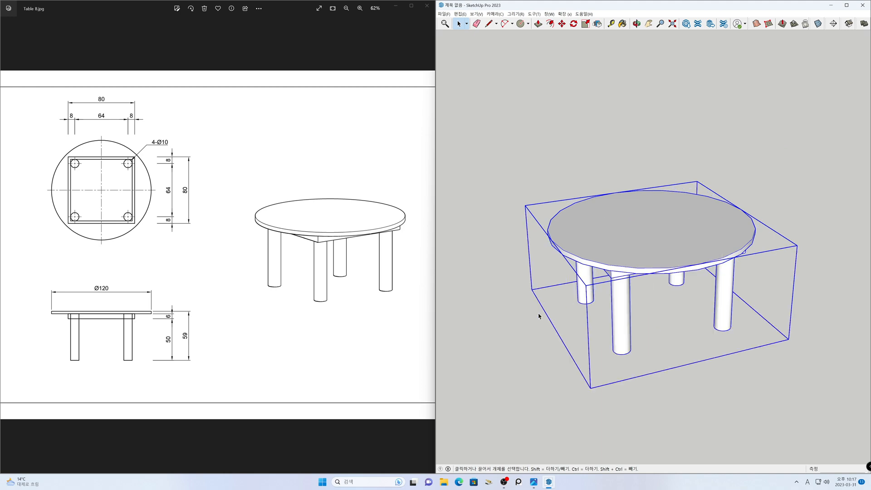
pyautogui.click(525, 314)
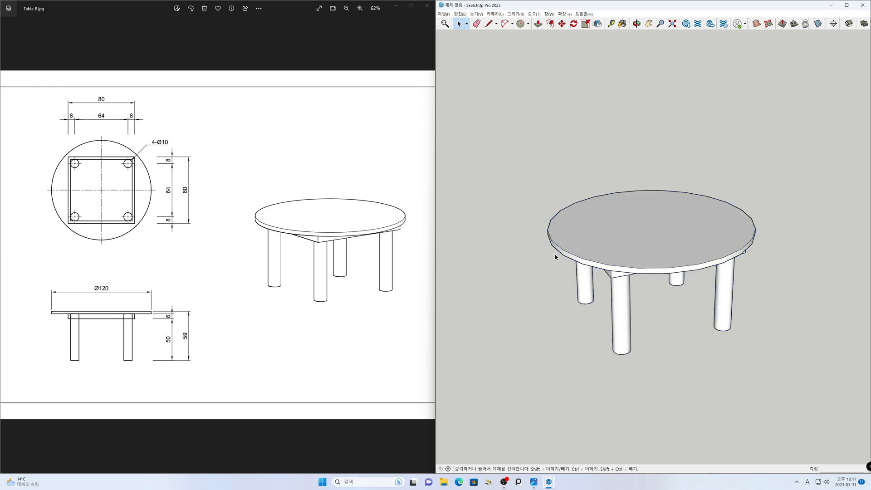
# - Maximize the model window and show the table from the top in parallel projection with the Wireframe style
pyautogui.click(846, 5)
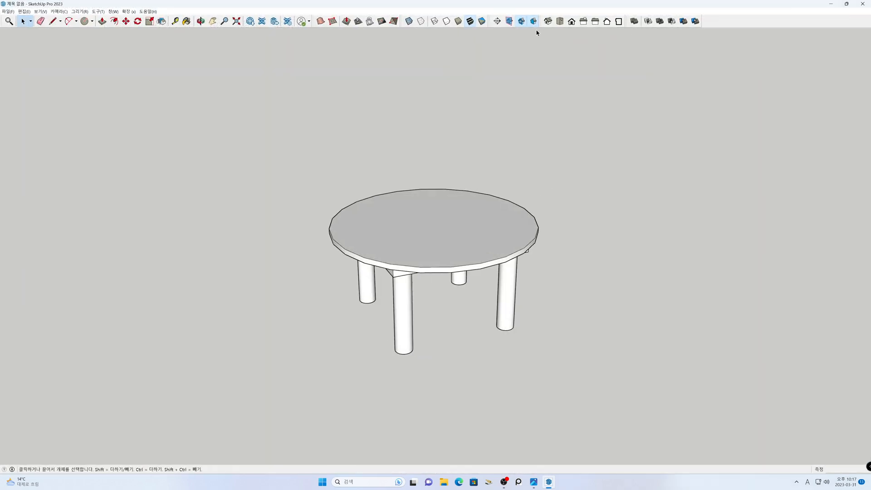
pyautogui.click(560, 23)
pyautogui.click(40, 11)
pyautogui.click(59, 11)
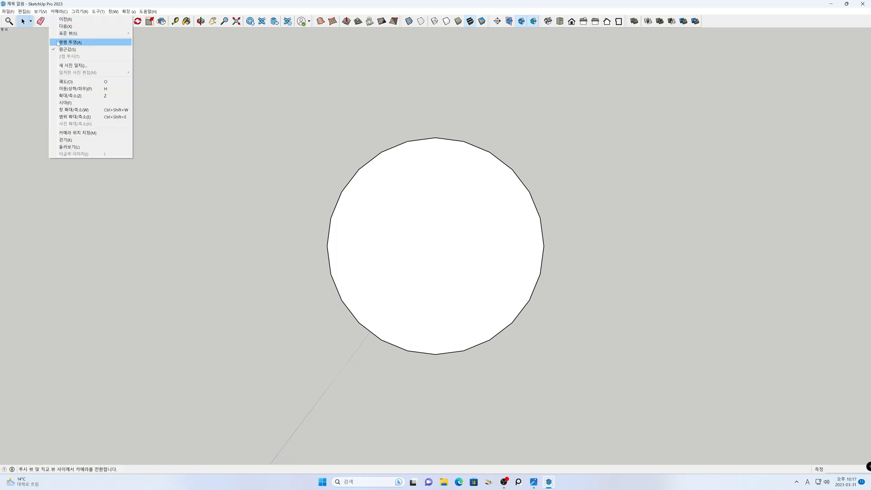
pyautogui.click(59, 42)
pyautogui.click(409, 21)
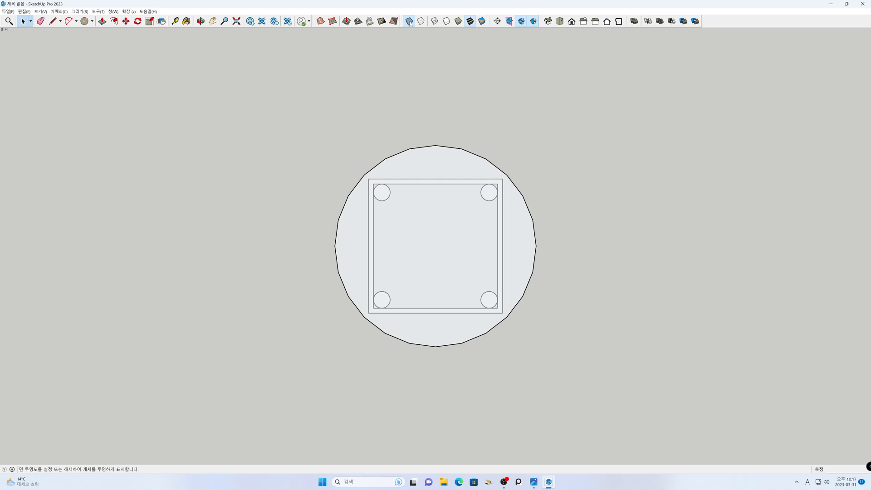
pyautogui.click(409, 22)
pyautogui.click(434, 21)
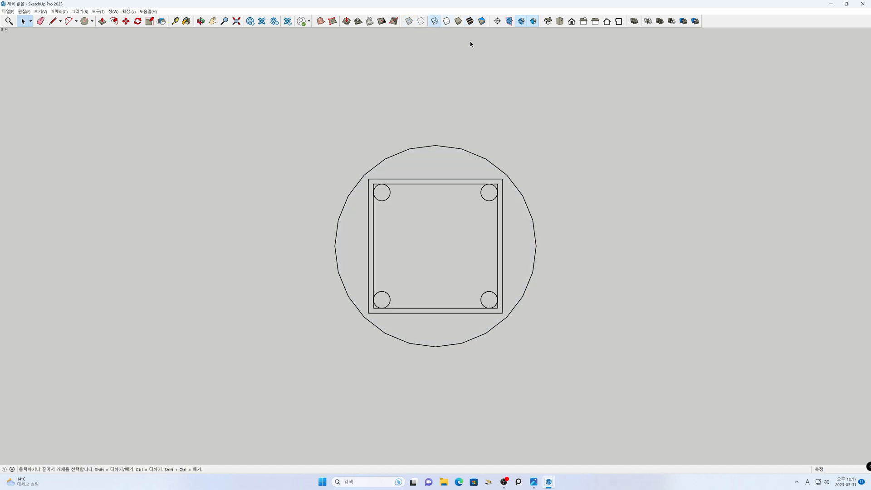
# - Put the wireframe top view beside the reference drawing and compare the tabletop, frame and leg positions with the plan
pyautogui.press('super+Right')
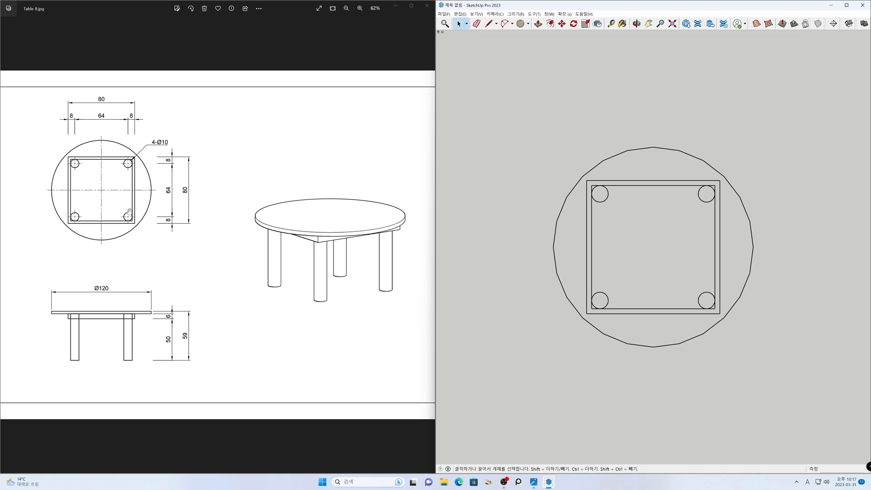
pyautogui.scroll(5, 129, 211)
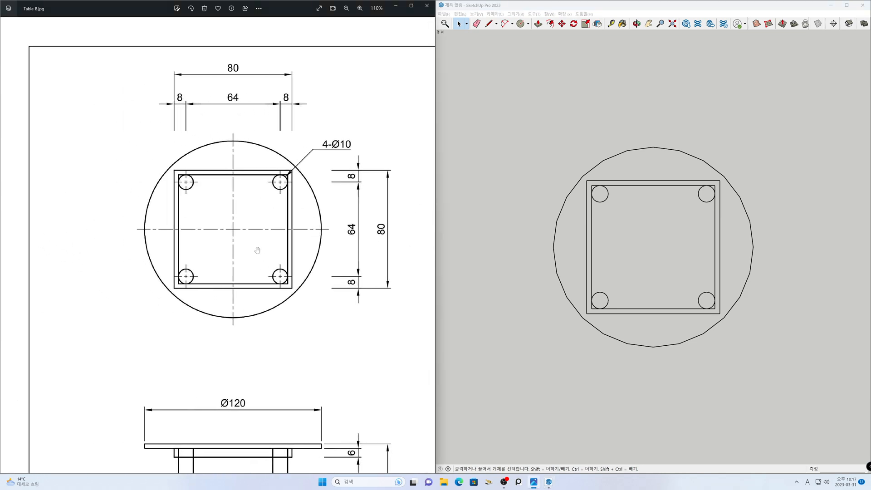
pyautogui.click(659, 258)
pyautogui.press('h')
pyautogui.moveTo(654, 255); pyautogui.dragTo(655, 223)
pyautogui.scroll(-1, 653, 223)
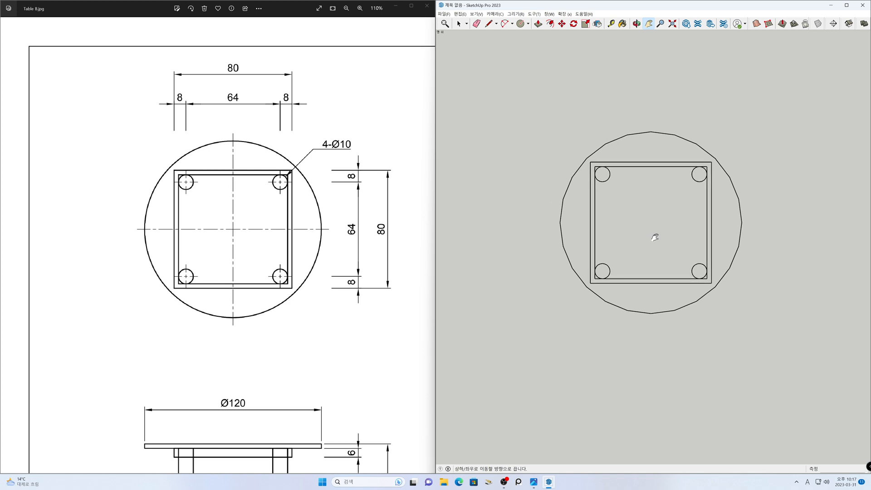
# - Switch the model to the front view and compare its tabletop, frame and legs with the front elevation in the drawing
pyautogui.moveTo(318, 276); pyautogui.dragTo(288, 170)
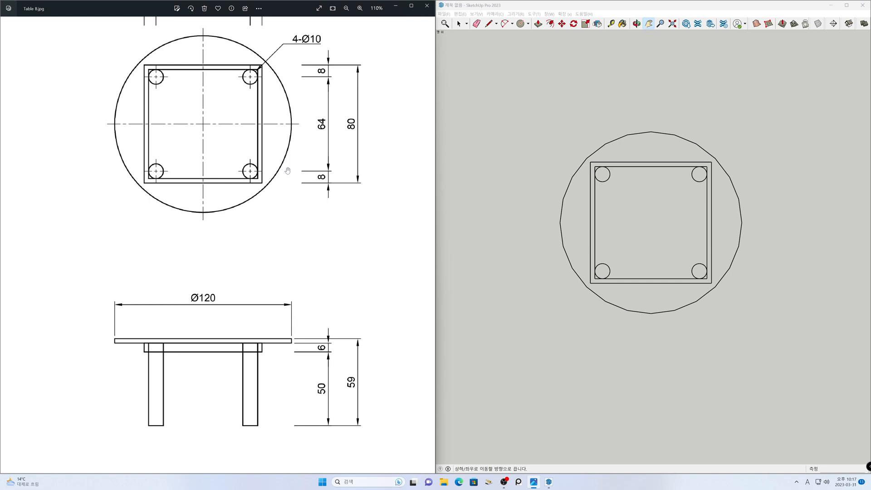
pyautogui.moveTo(269, 316); pyautogui.dragTo(267, 220)
pyautogui.scroll(2, 258, 136)
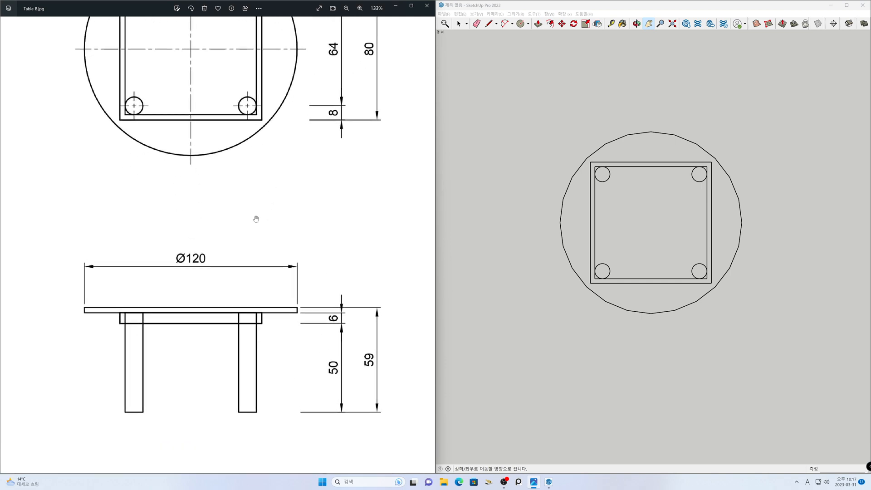
pyautogui.click(847, 6)
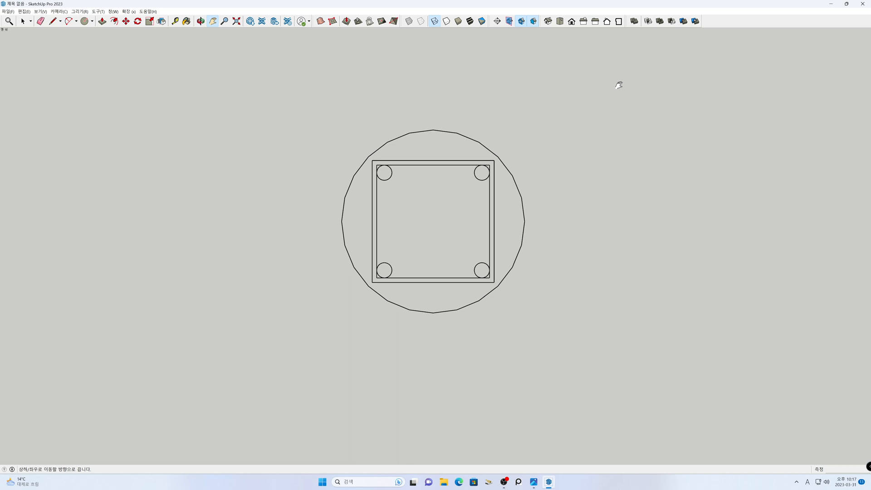
pyautogui.click(572, 23)
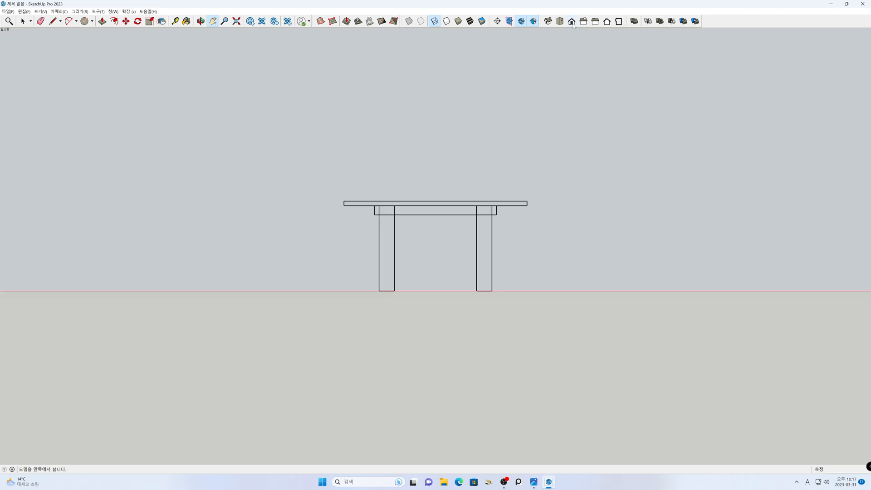
pyautogui.press('super+Right')
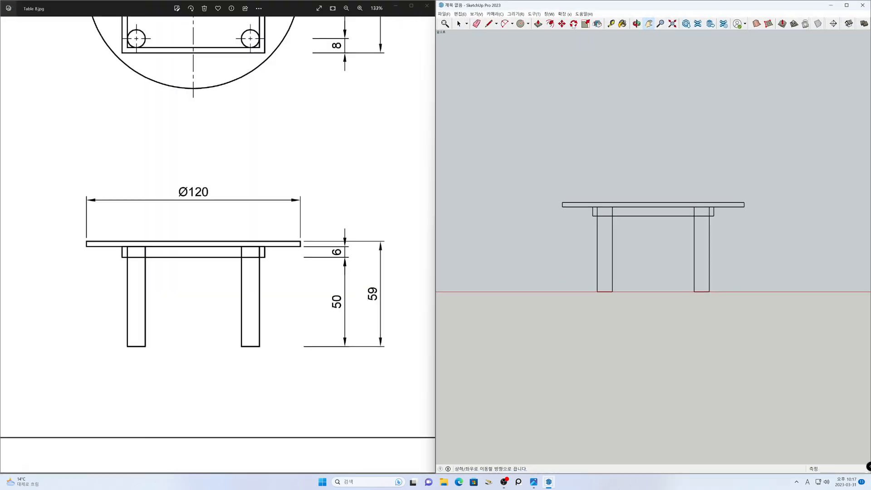
pyautogui.scroll(2, 652, 254)
pyautogui.scroll(-2, 653, 256)
pyautogui.moveTo(652, 257)
pyautogui.mouseDown()
pyautogui.moveTo(652, 308)
pyautogui.moveTo(653, 299)
pyautogui.mouseUp()
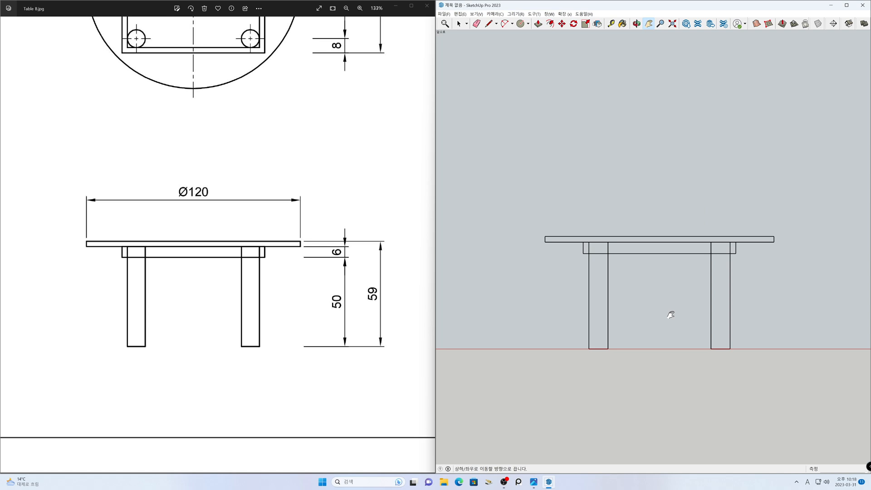
# - Show the table from the isometric view, restore perspective projection, and apply the Shaded With Textures style
pyautogui.scroll(-5, 340, 216)
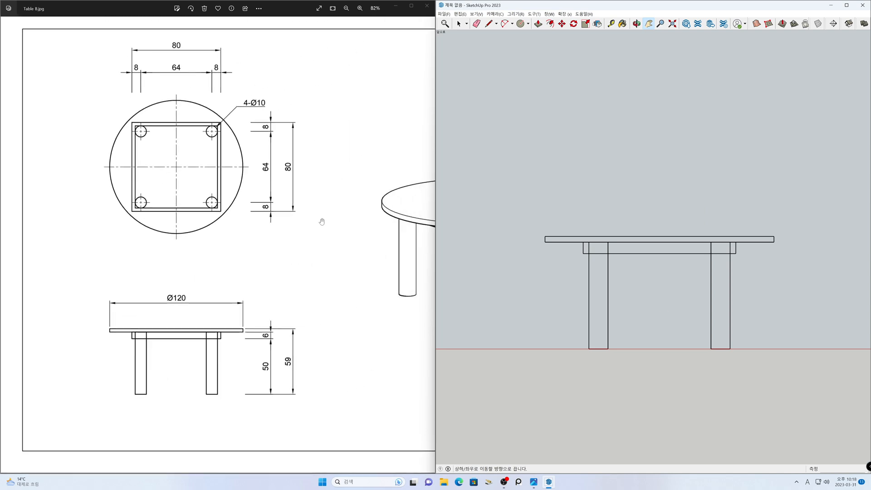
pyautogui.scroll(-2, 194, 230)
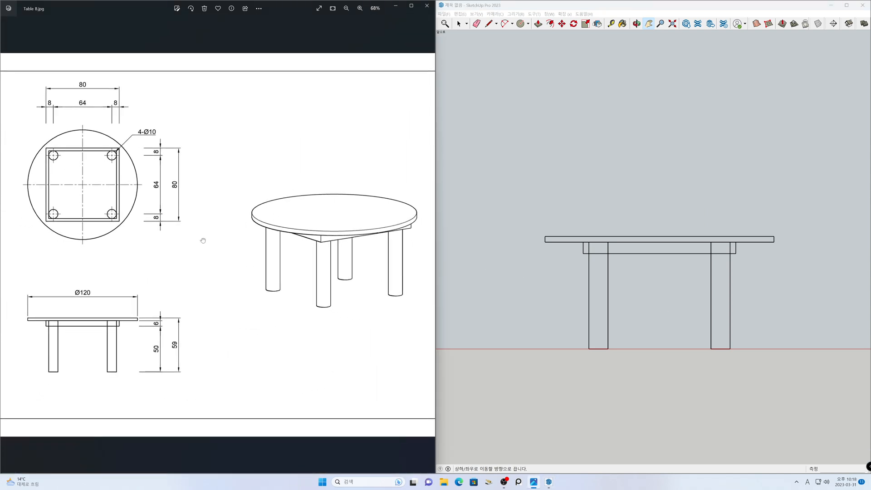
pyautogui.click(846, 5)
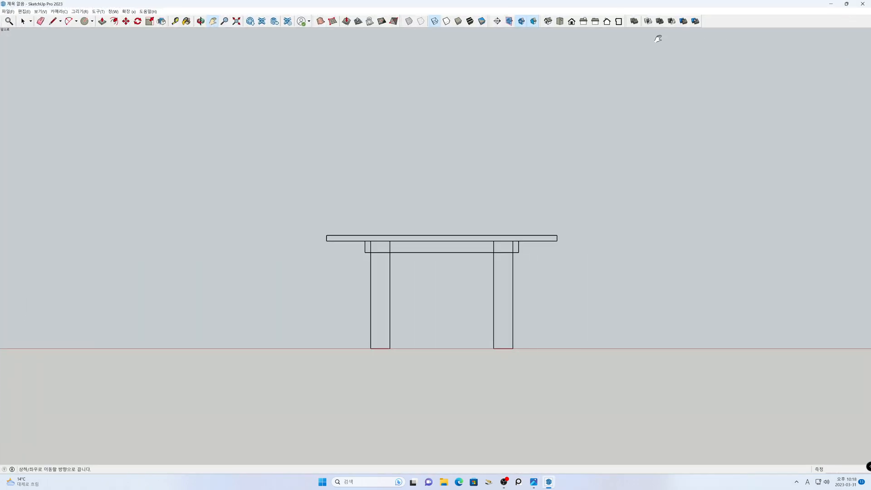
pyautogui.click(548, 21)
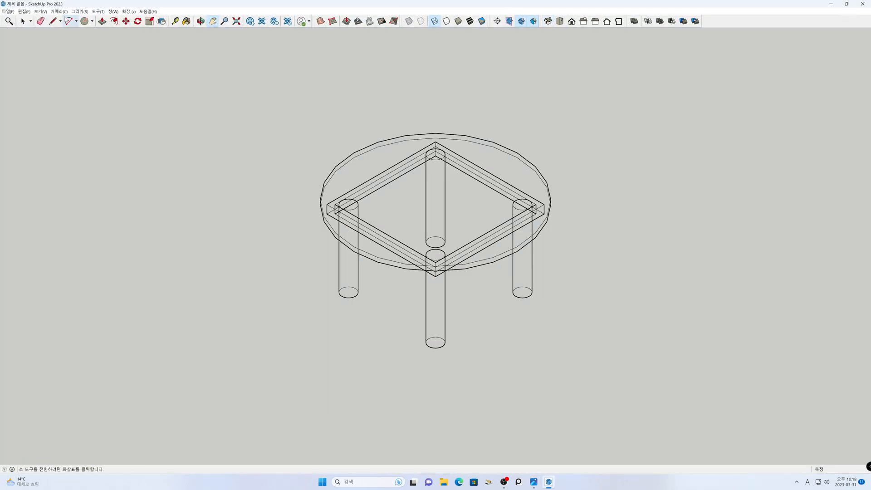
pyautogui.click(59, 12)
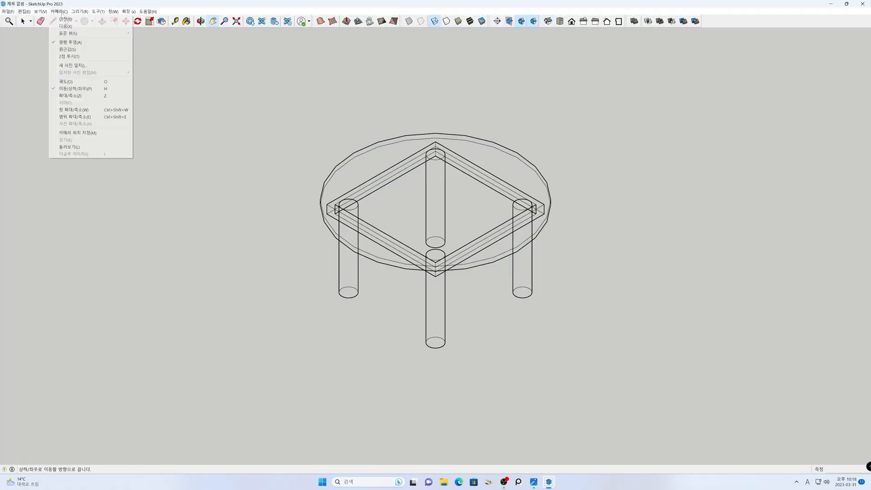
pyautogui.click(73, 49)
pyautogui.moveTo(604, 273); pyautogui.dragTo(556, 164, button='middle')
pyautogui.click(470, 22)
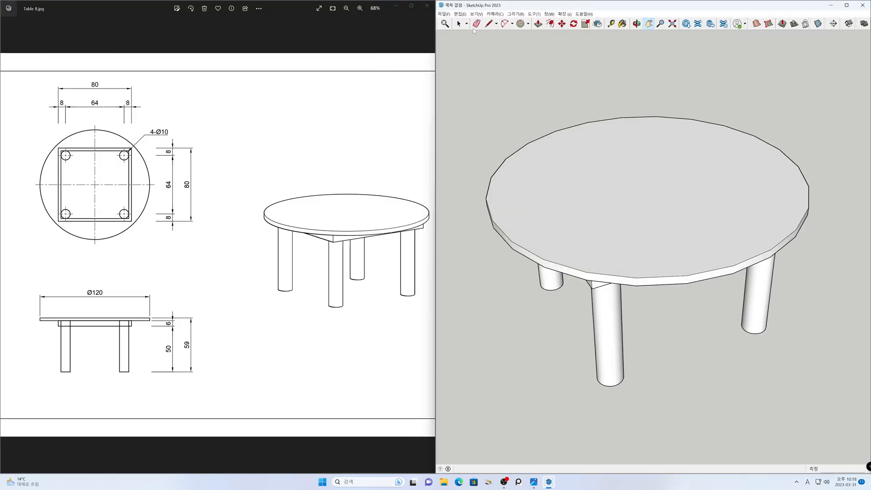
# - Orbit the table to the same viewing angle as the drawing's perspective picture and compare the two side by side
pyautogui.moveTo(719, 350)
pyautogui.mouseDown(button='middle')
pyautogui.moveTo(695, 306)
pyautogui.moveTo(709, 239)
pyautogui.moveTo(738, 210)
pyautogui.moveTo(747, 239)
pyautogui.mouseUp(button='middle')
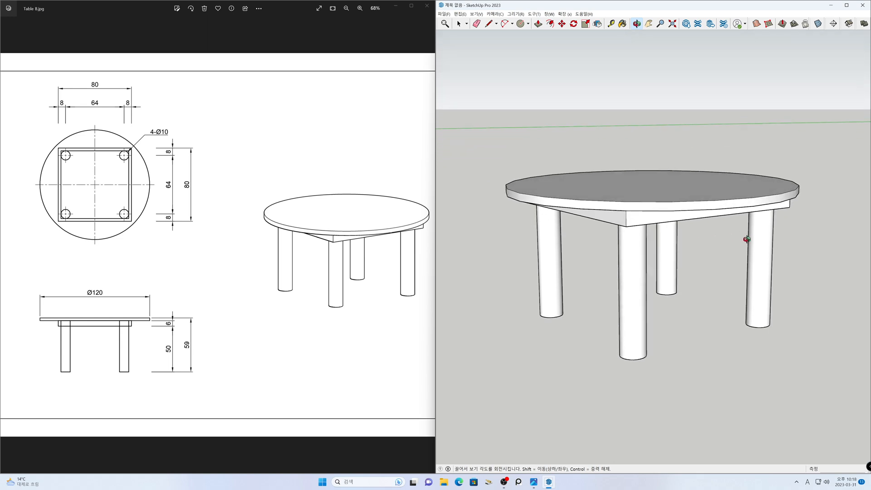
pyautogui.scroll(-4, 695, 273)
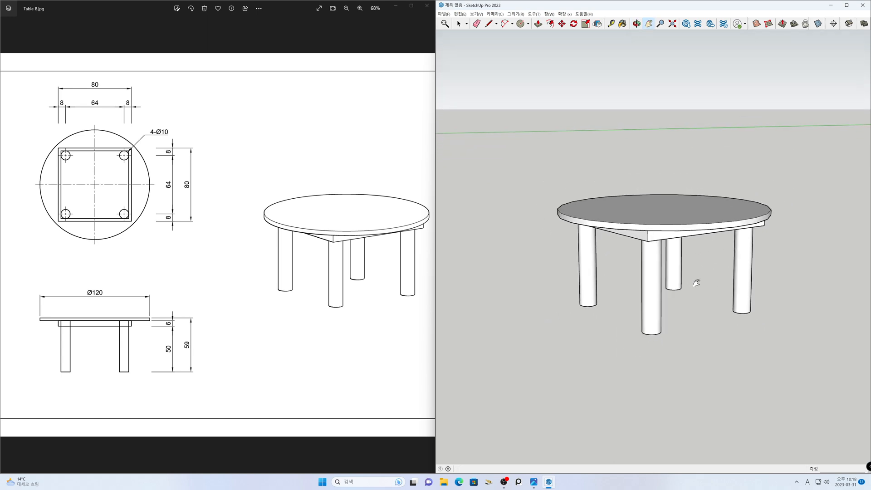
pyautogui.moveTo(697, 283); pyautogui.dragTo(697, 292, button='middle')
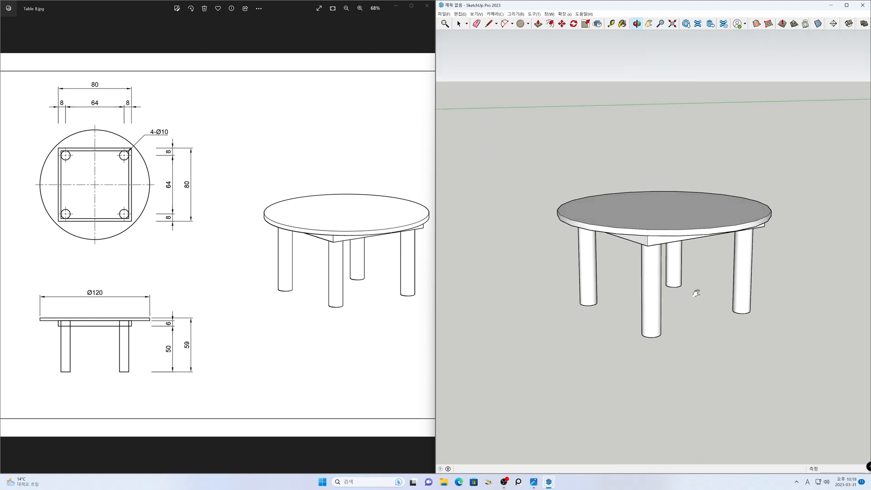
pyautogui.scroll(-2, 229, 272)
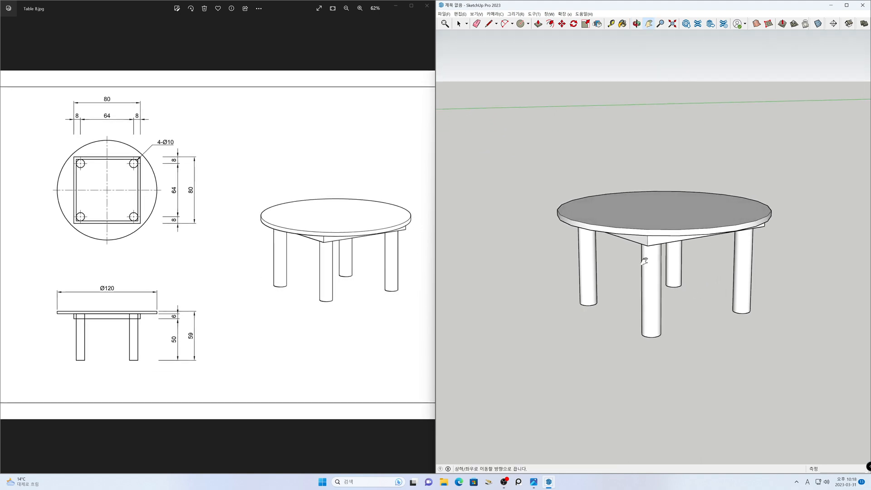
pyautogui.moveTo(280, 260); pyautogui.dragTo(267, 260)
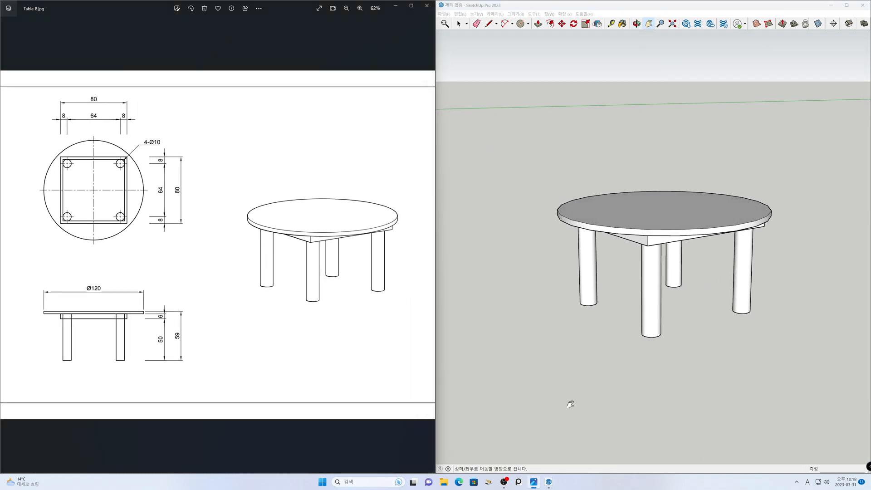